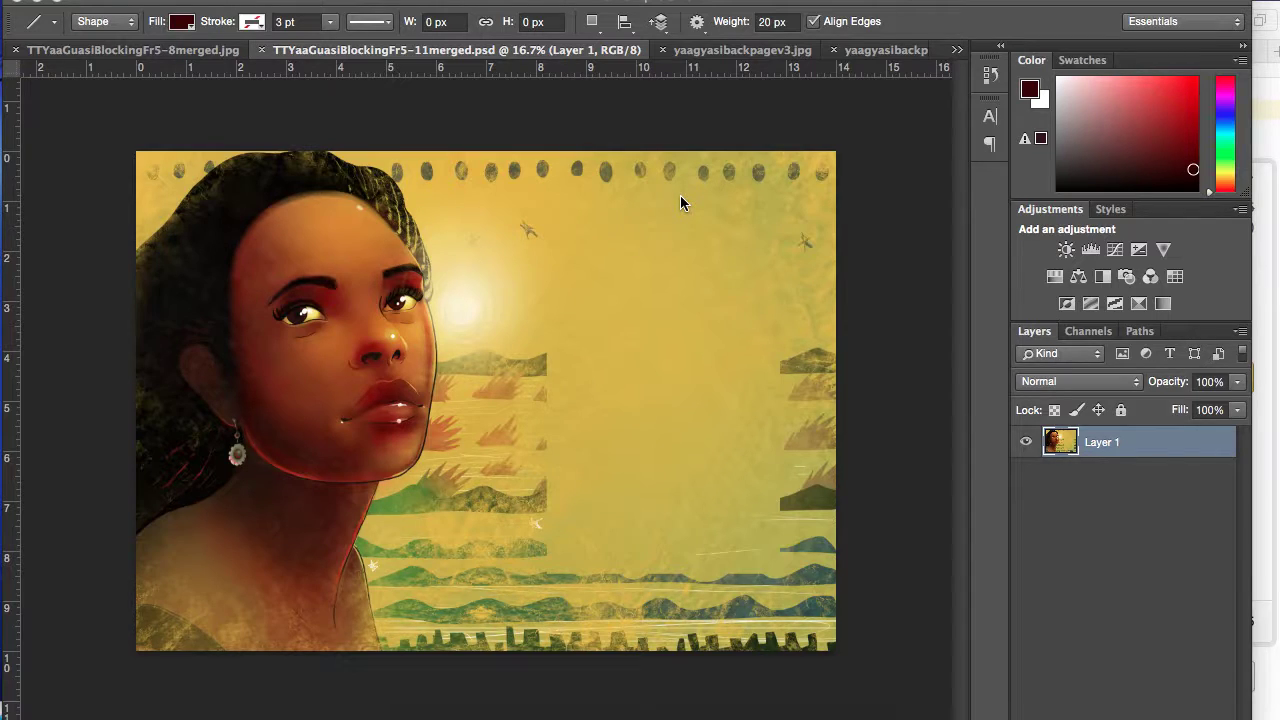
Step: Switch to the merged back-page version, then return to the portrait illustration
left_click(958, 50)
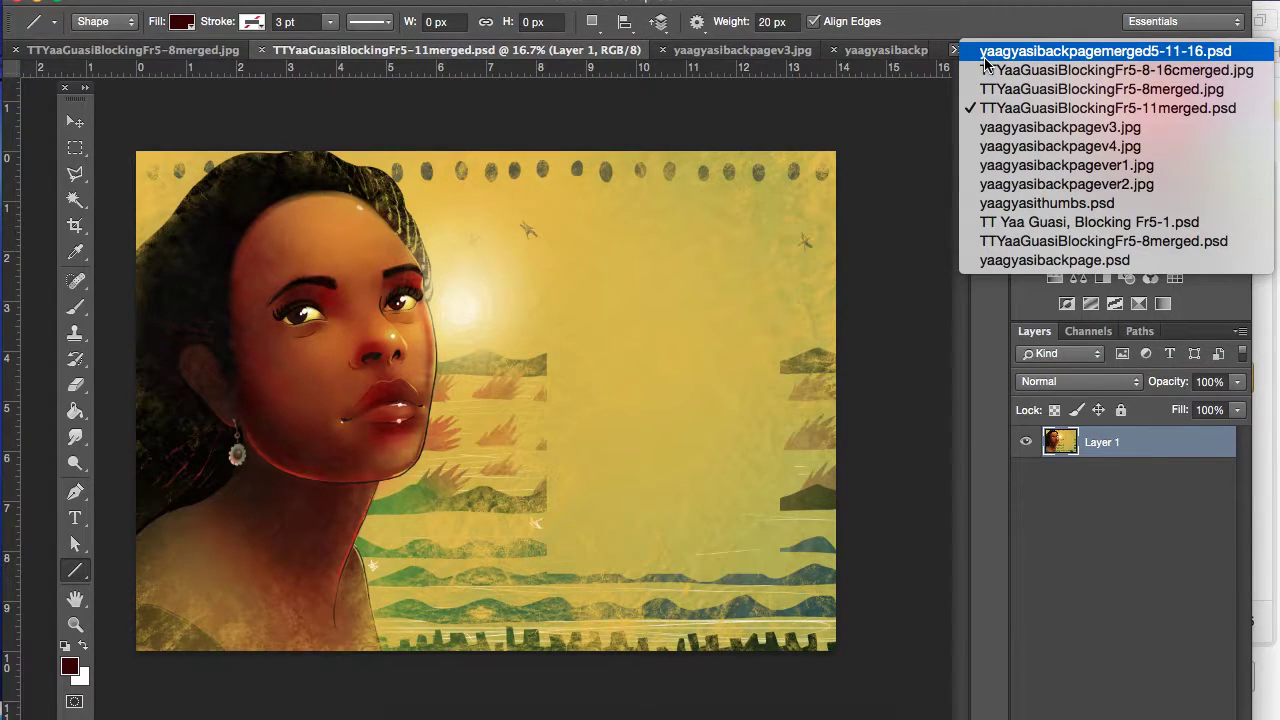
left_click(985, 58)
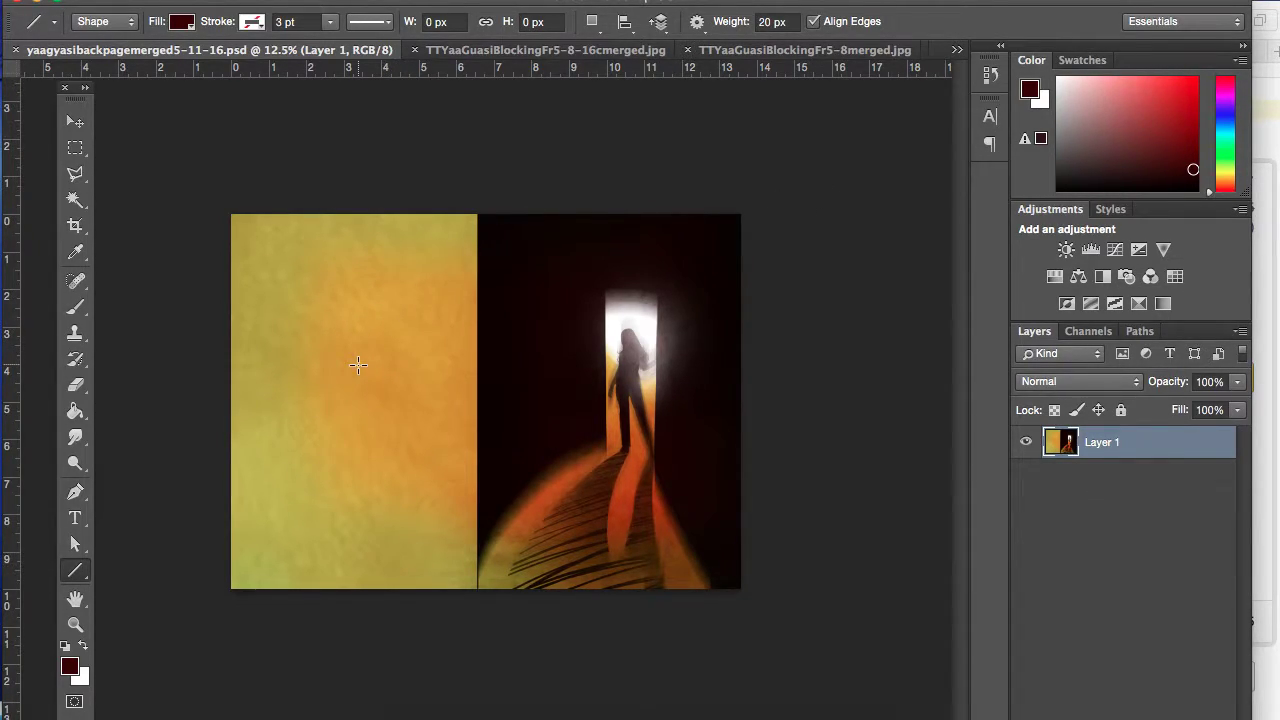
left_click(956, 52)
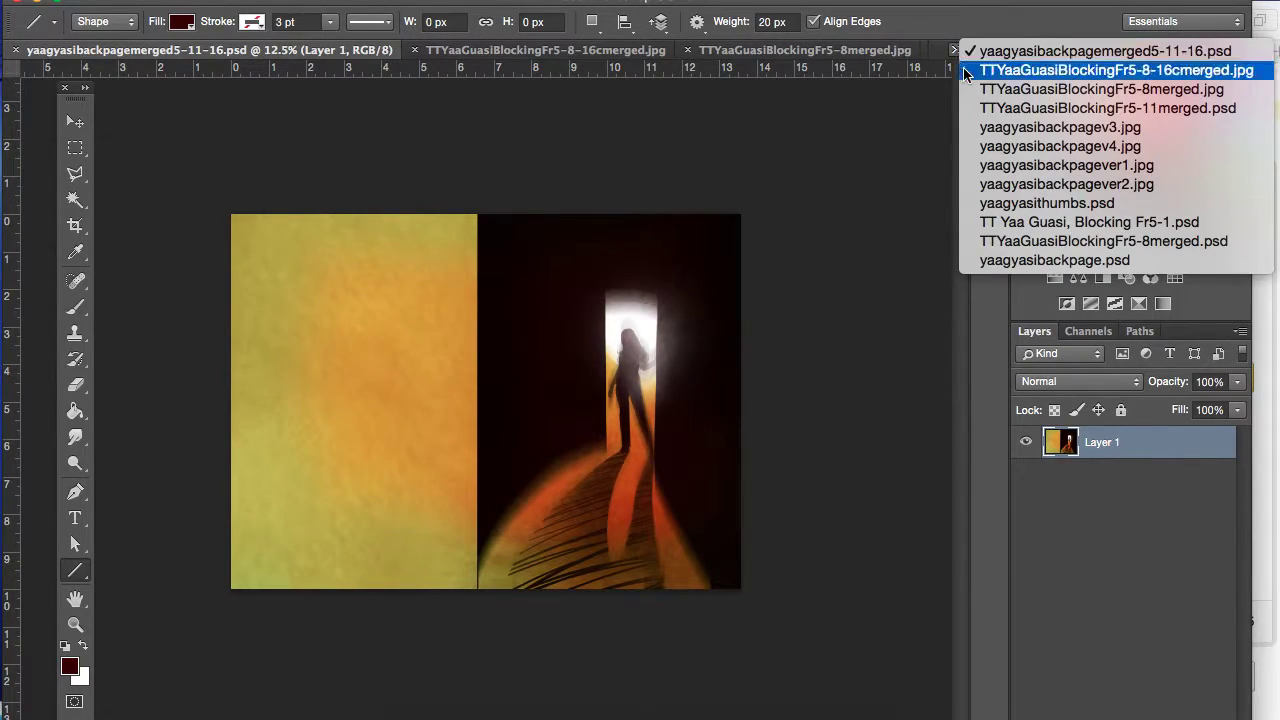
left_click(970, 107)
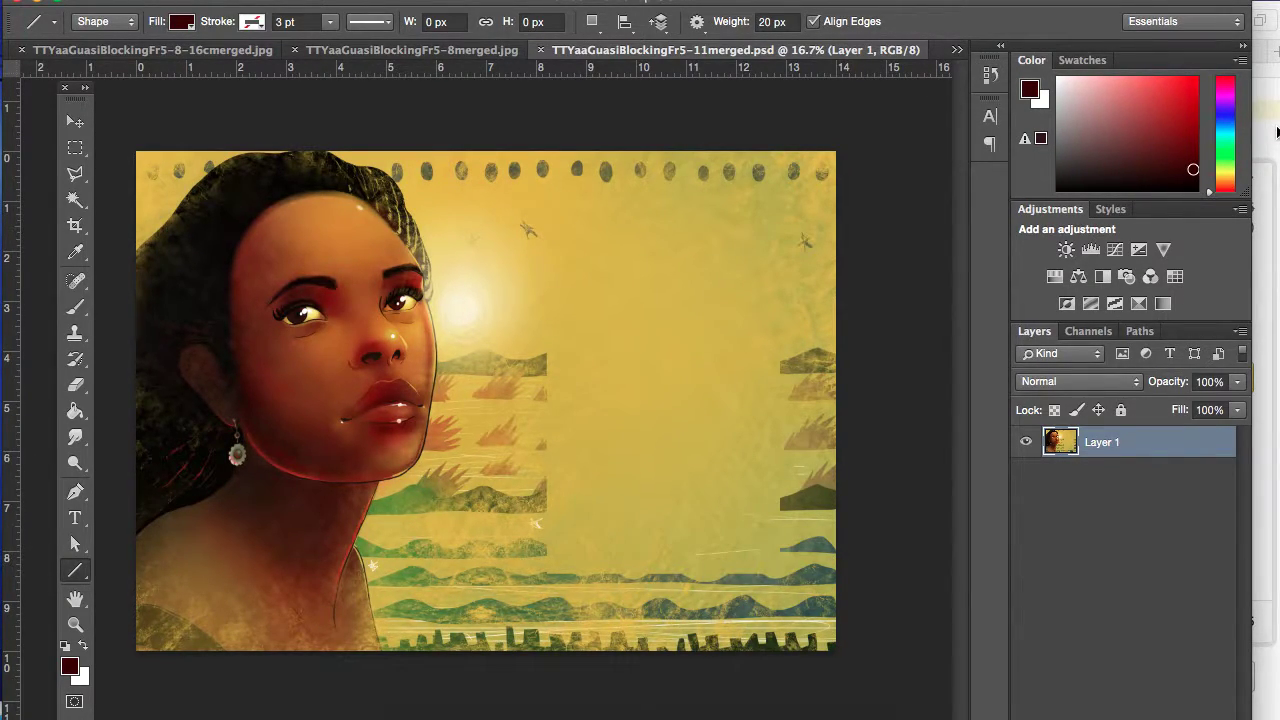
Step: Check the Homegoing book page for reference, then switch to the yaagyasithumbs.psd layout thumbnails
left_click(1276, 132)
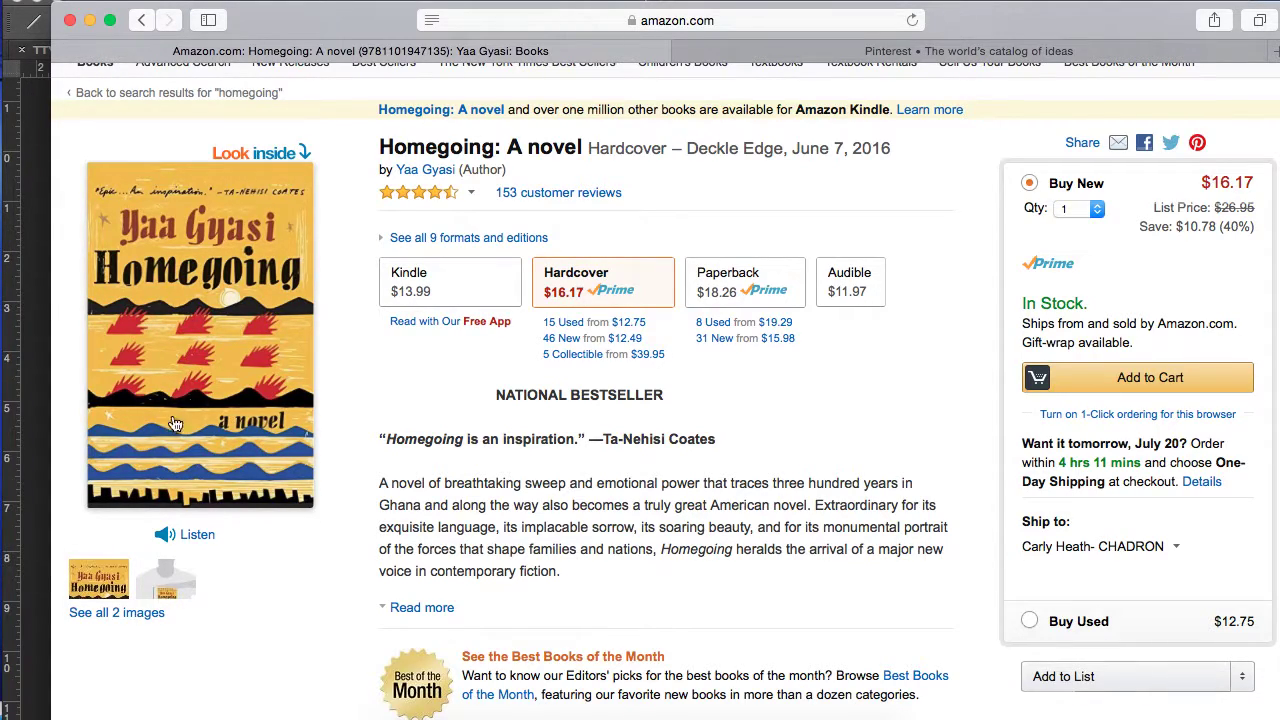
left_click(44, 179)
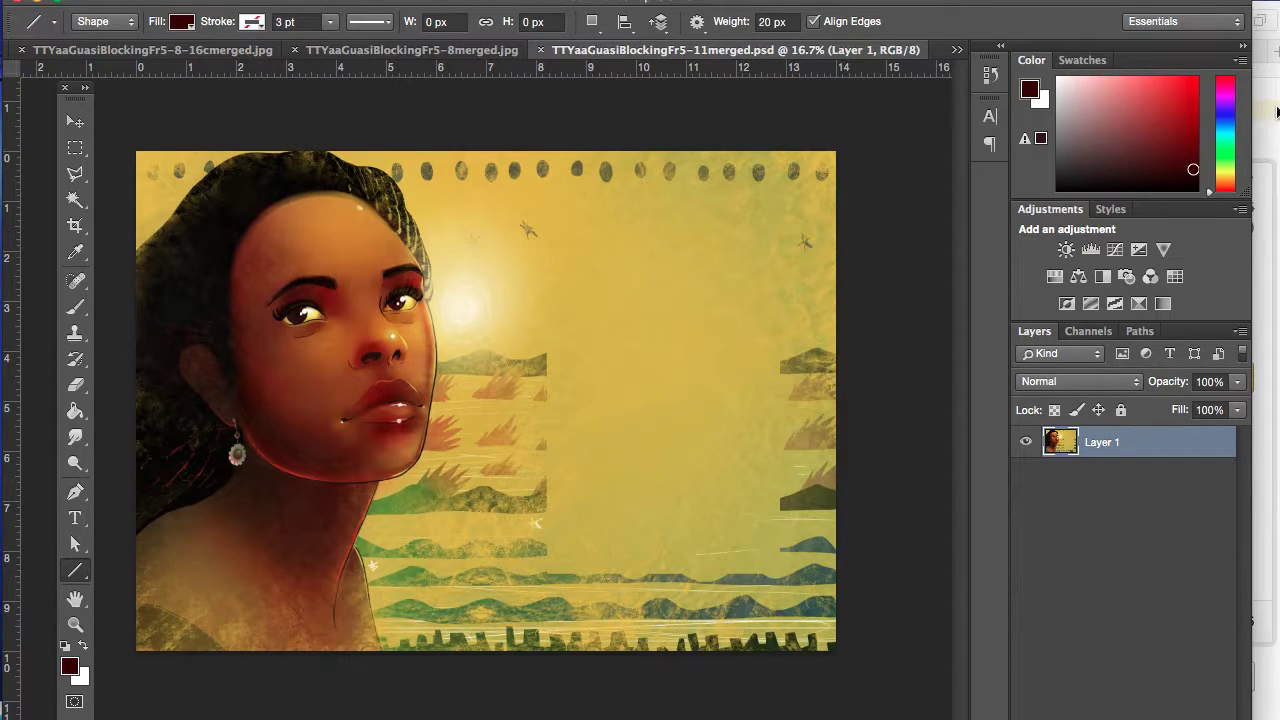
left_click(956, 50)
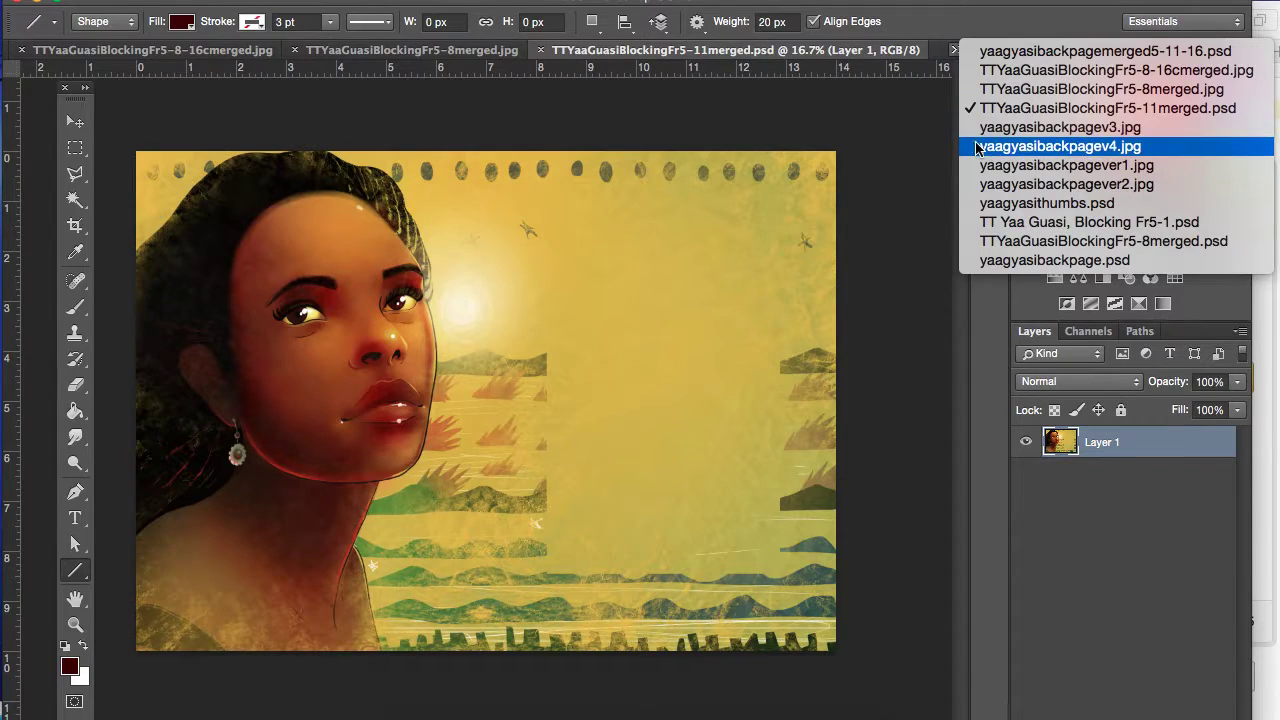
left_click(981, 204)
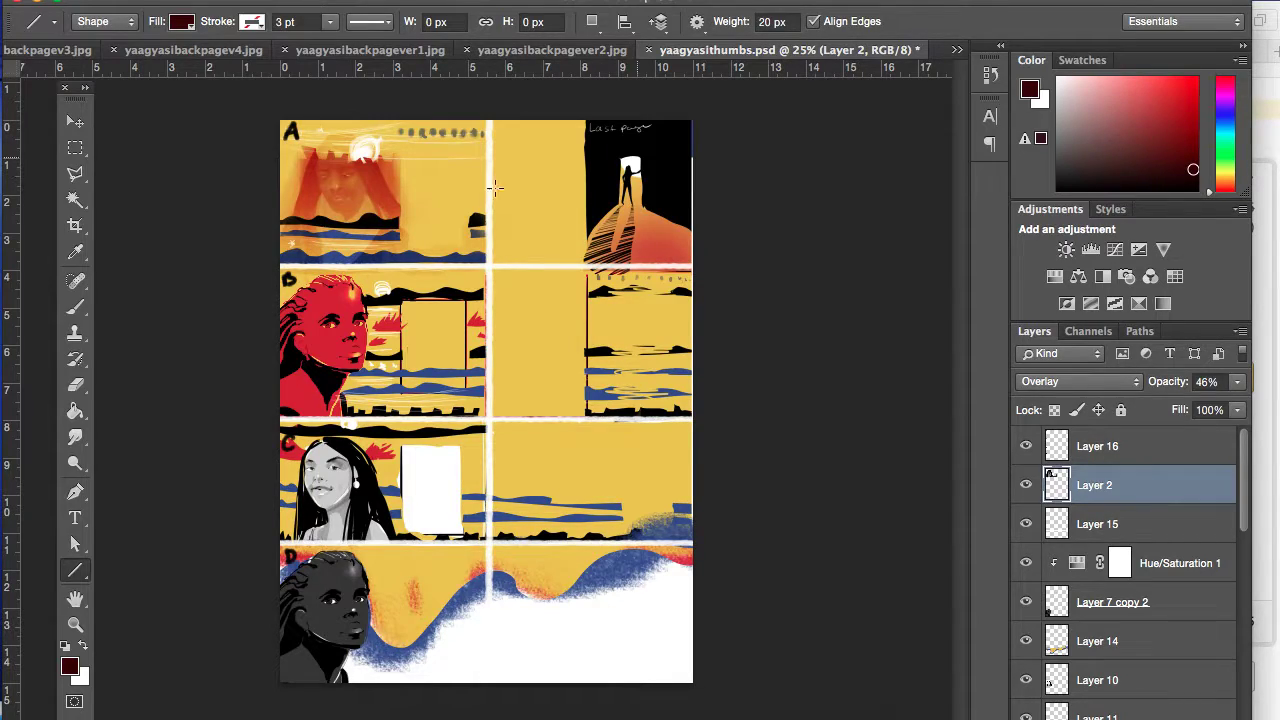
Step: Browse down the Pinterest Art Concepts board in Safari, then return to Photoshop's thumbnails
left_click(1266, 153)
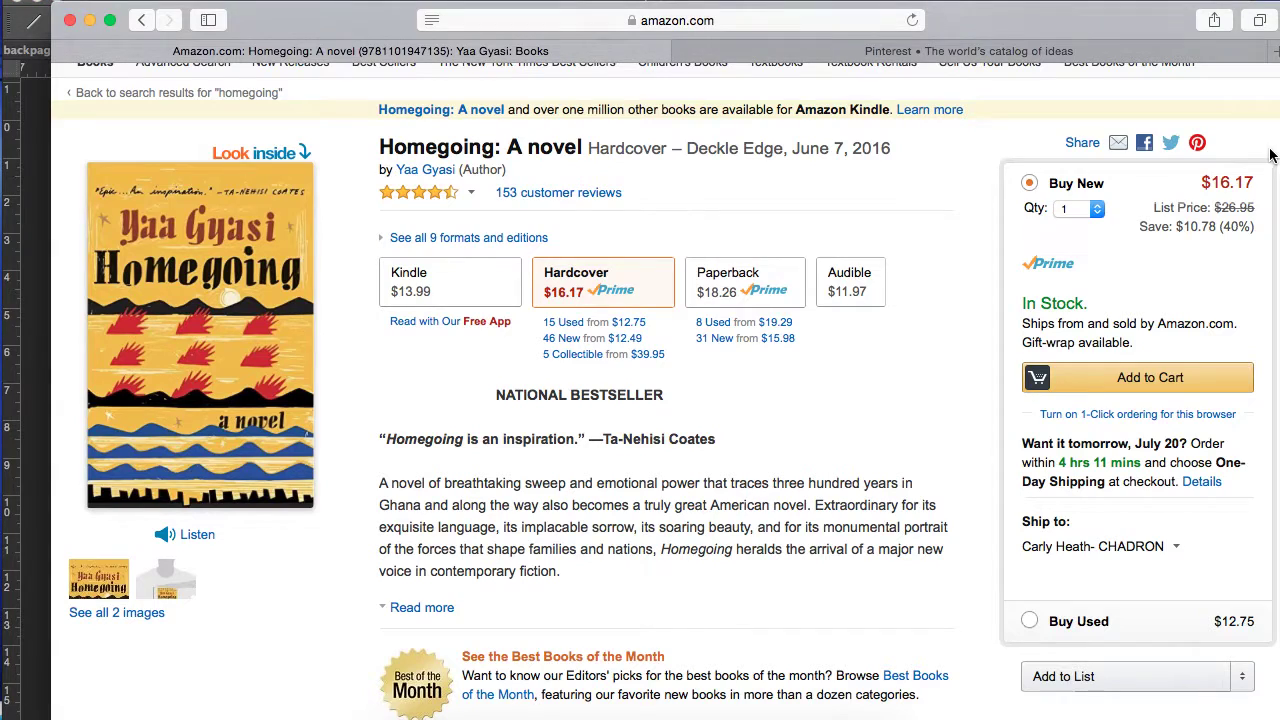
left_click(993, 53)
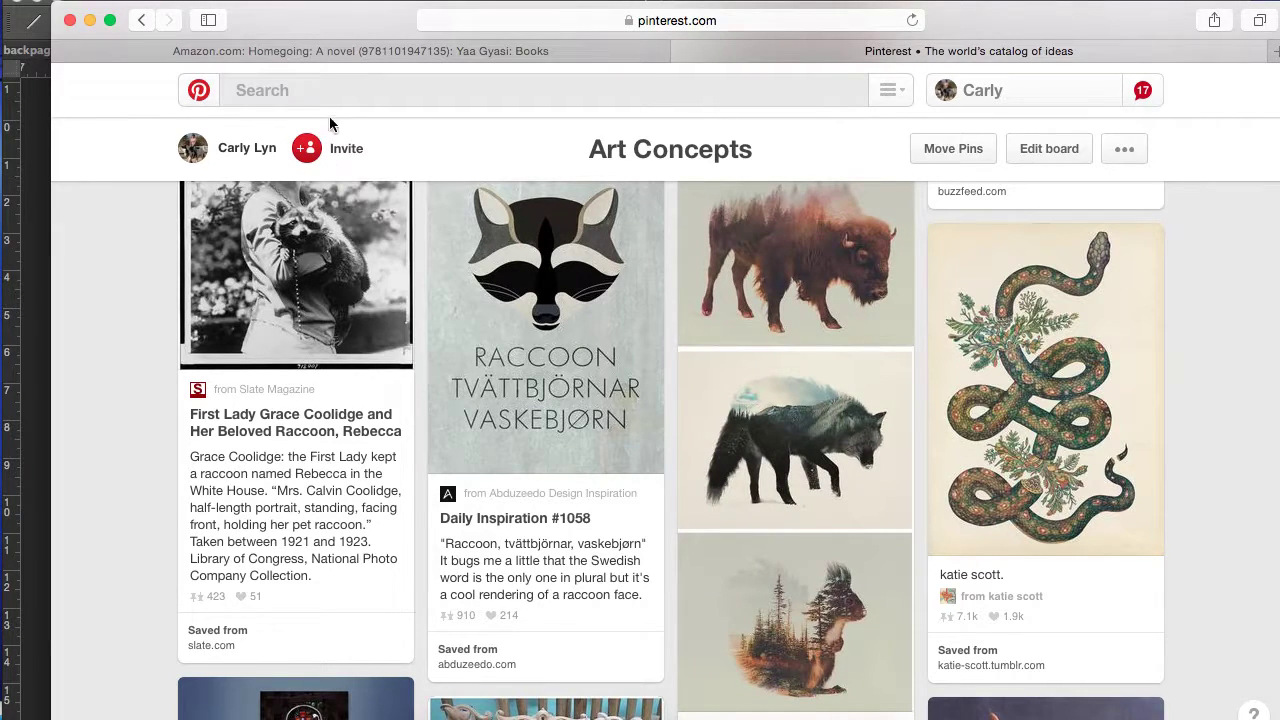
scroll(339, 101, "down", 3)
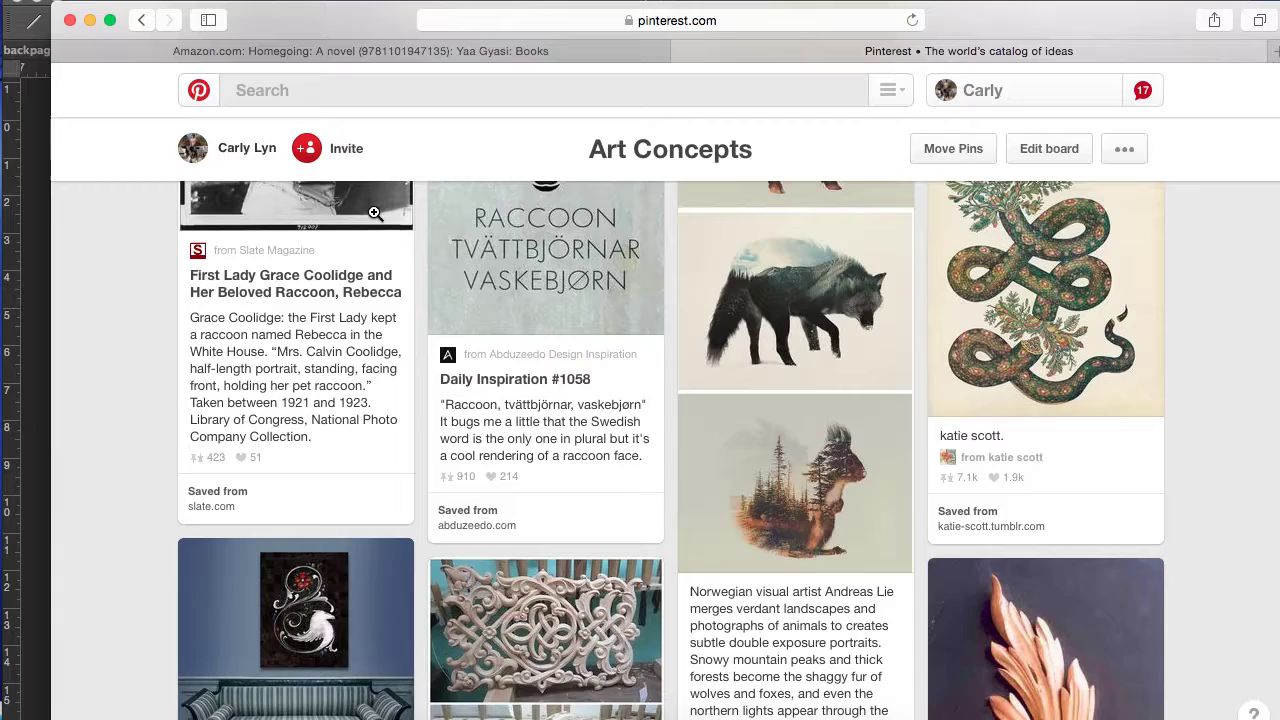
scroll(428, 277, "down", 6)
scroll(490, 355, "down", 12)
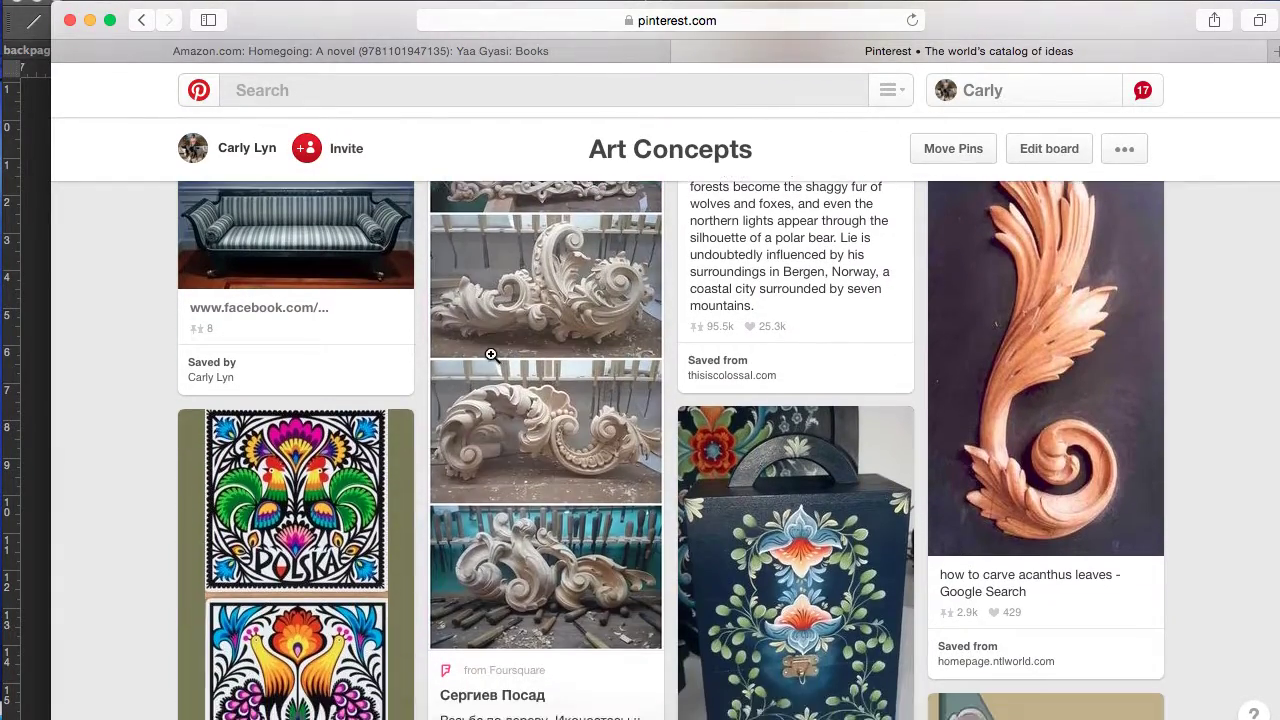
scroll(491, 354, "down", 18)
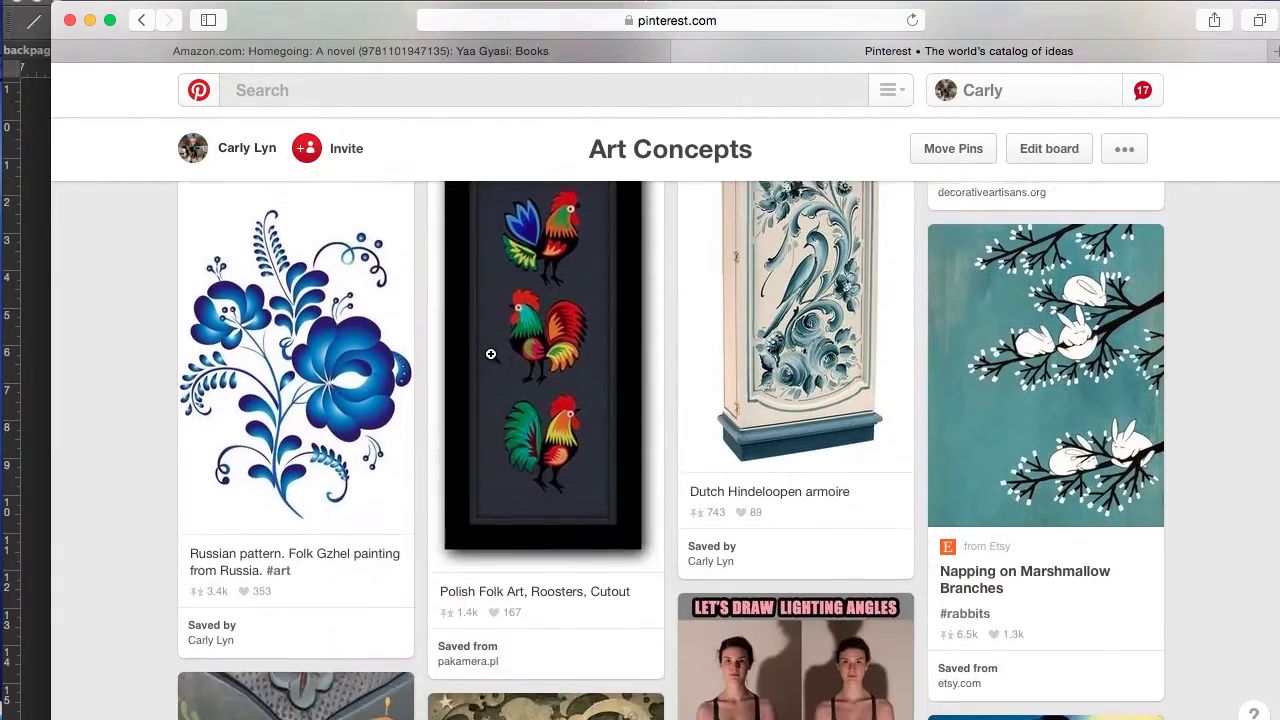
scroll(491, 354, "down", 7)
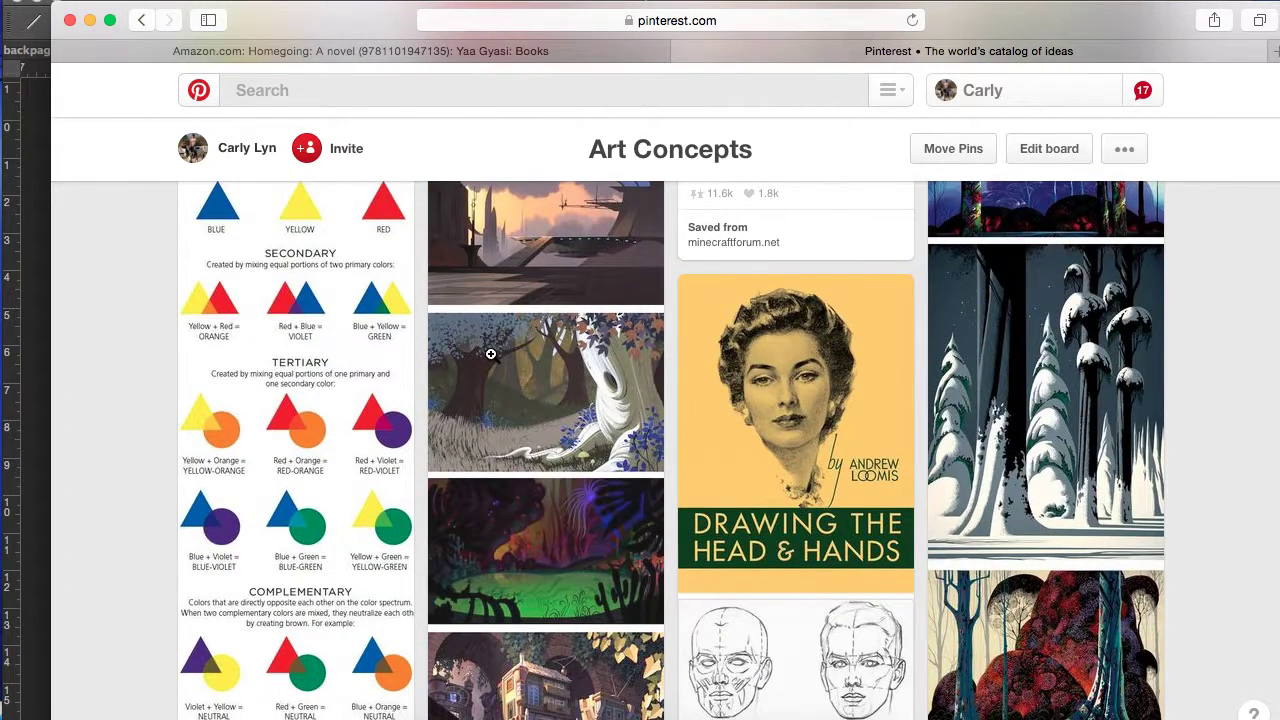
scroll(490, 354, "down", 7)
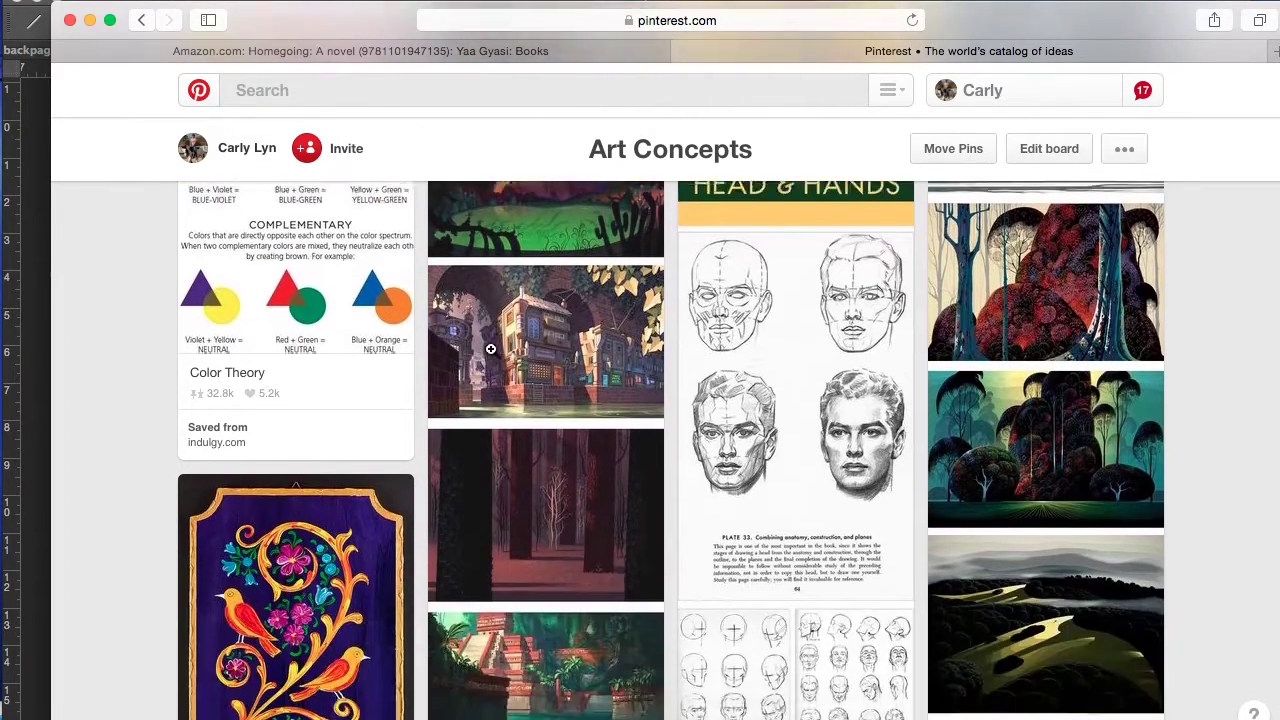
scroll(491, 348, "down", 7)
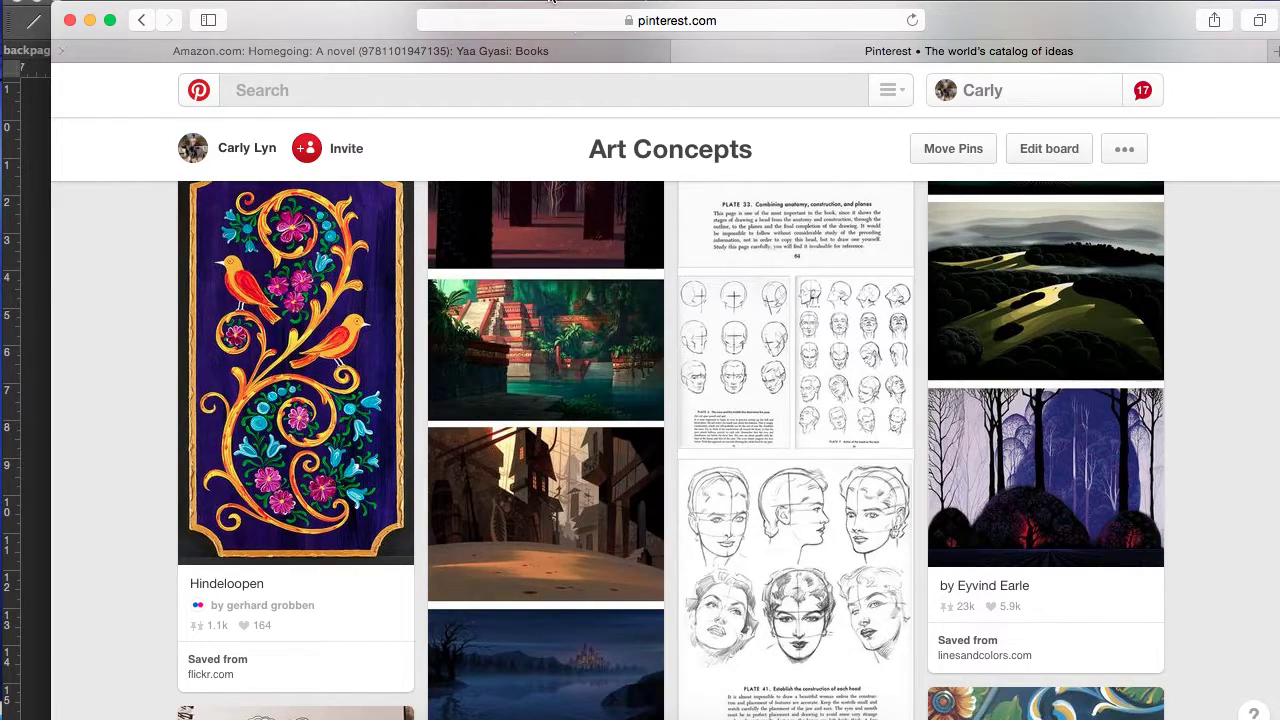
key("super+Tab")
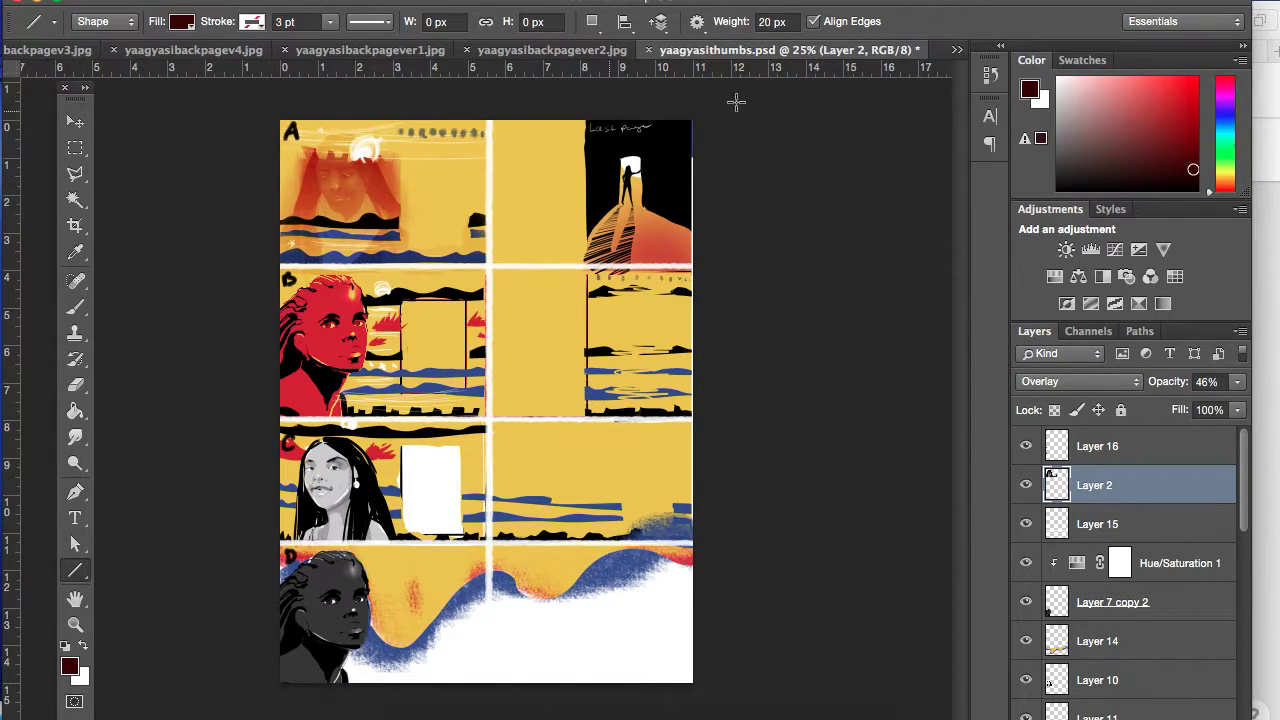
Step: Switch to TTYaaGuasiBlockingFr5-8merged.psd from the open-document list
left_click(956, 49)
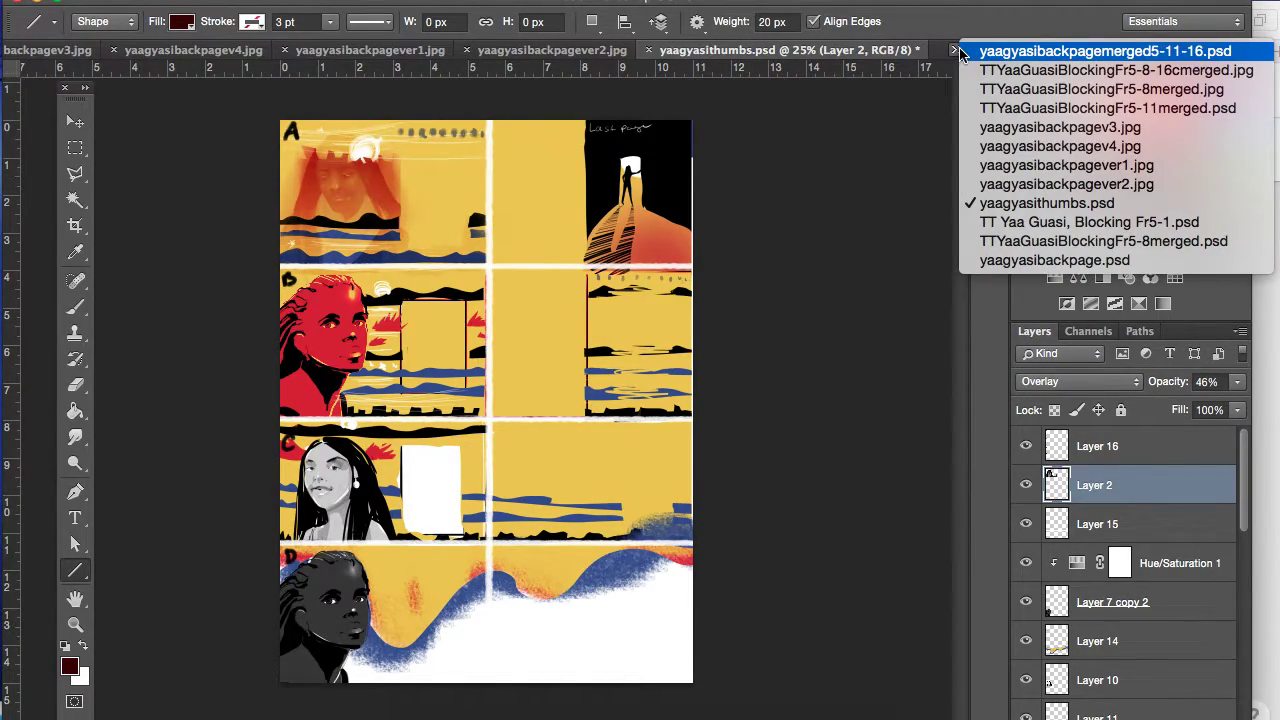
left_click(967, 108)
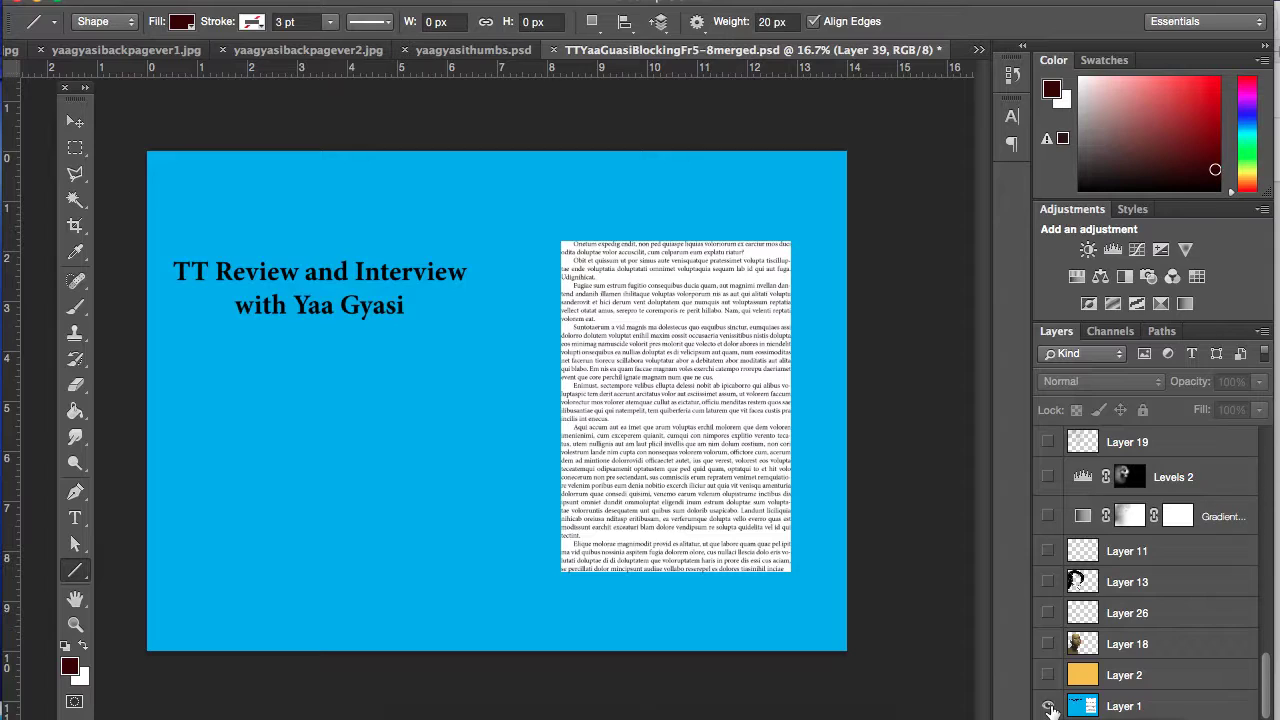
Step: Restore the other layers, comparing the portrait with and without Layer 18 and Layer 26
left_click(1048, 708, "alt")
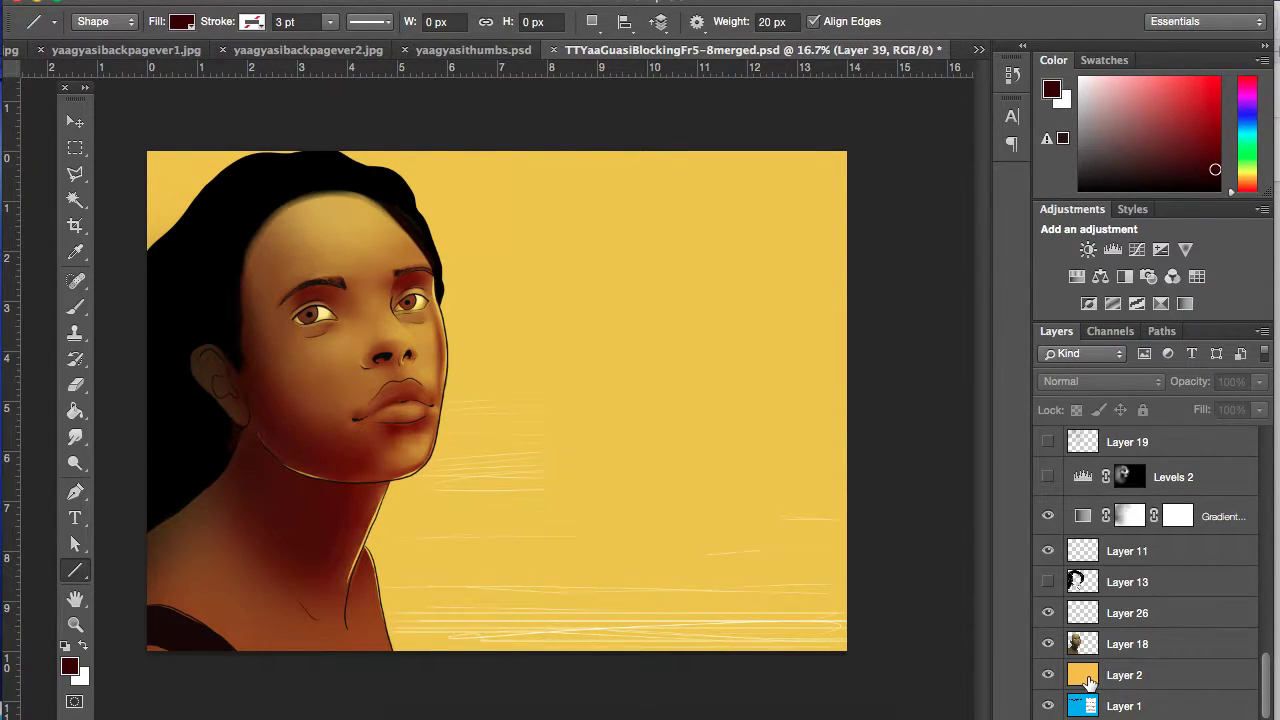
left_click(1048, 644)
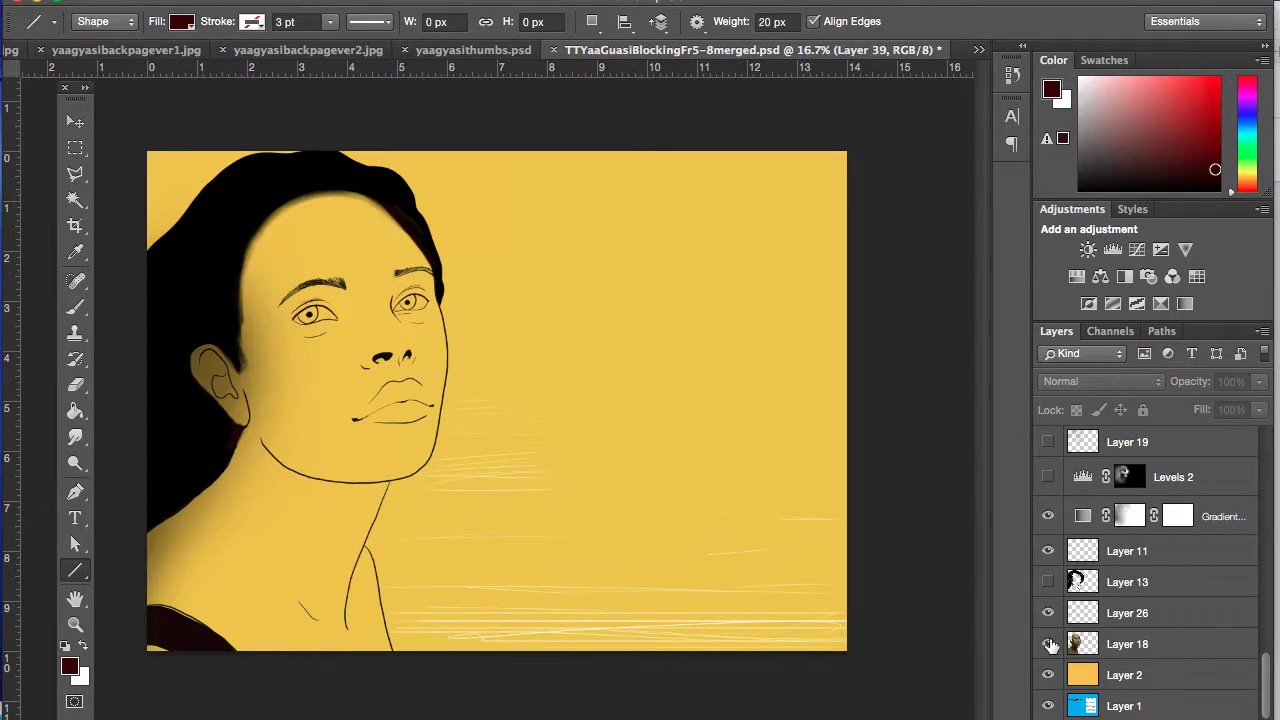
left_click(1048, 644)
left_click(1048, 644)
left_click(1048, 644)
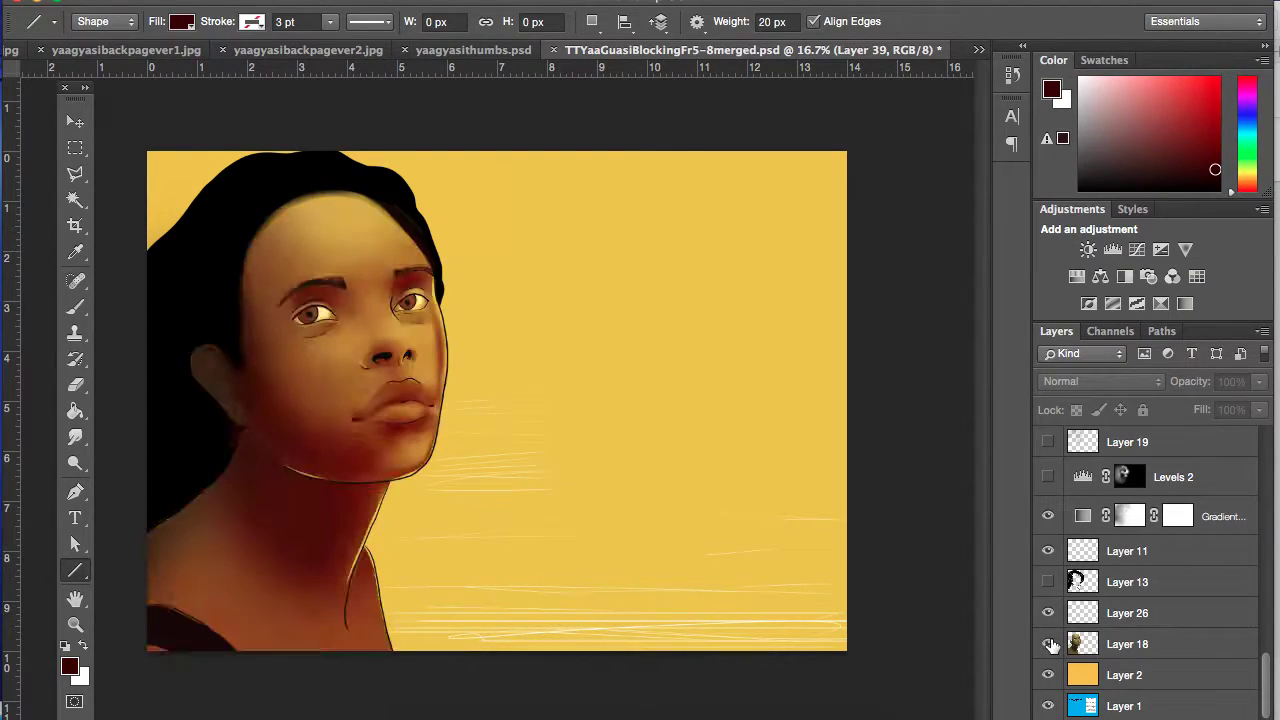
left_click(1048, 614)
left_click(1048, 614)
scroll(1060, 570, "up", 1)
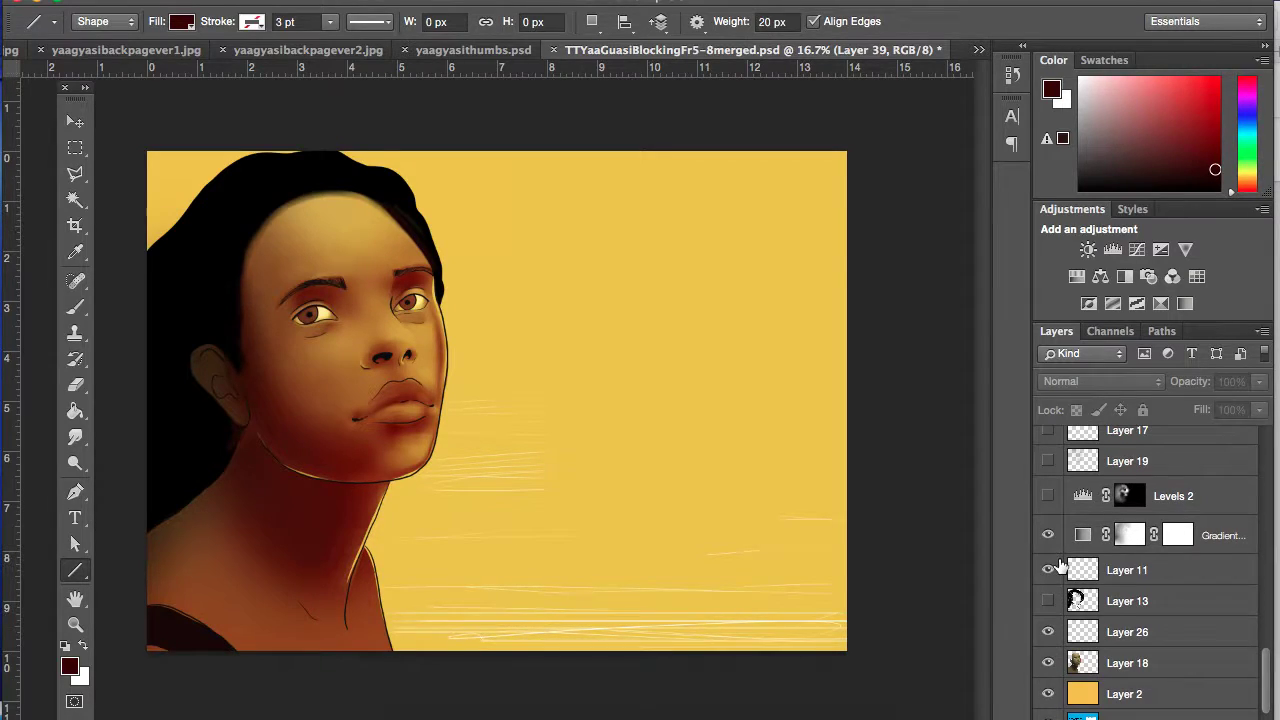
scroll(1060, 568, "up", 5)
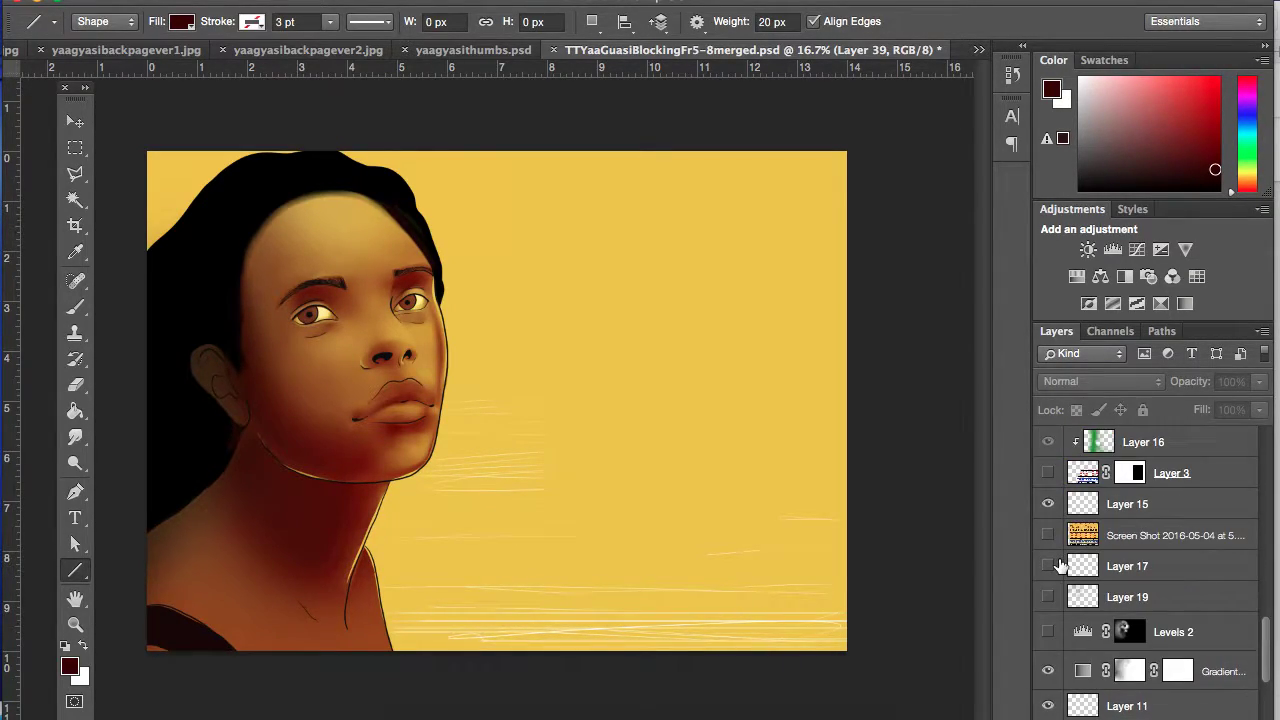
scroll(1060, 566, "down", 3)
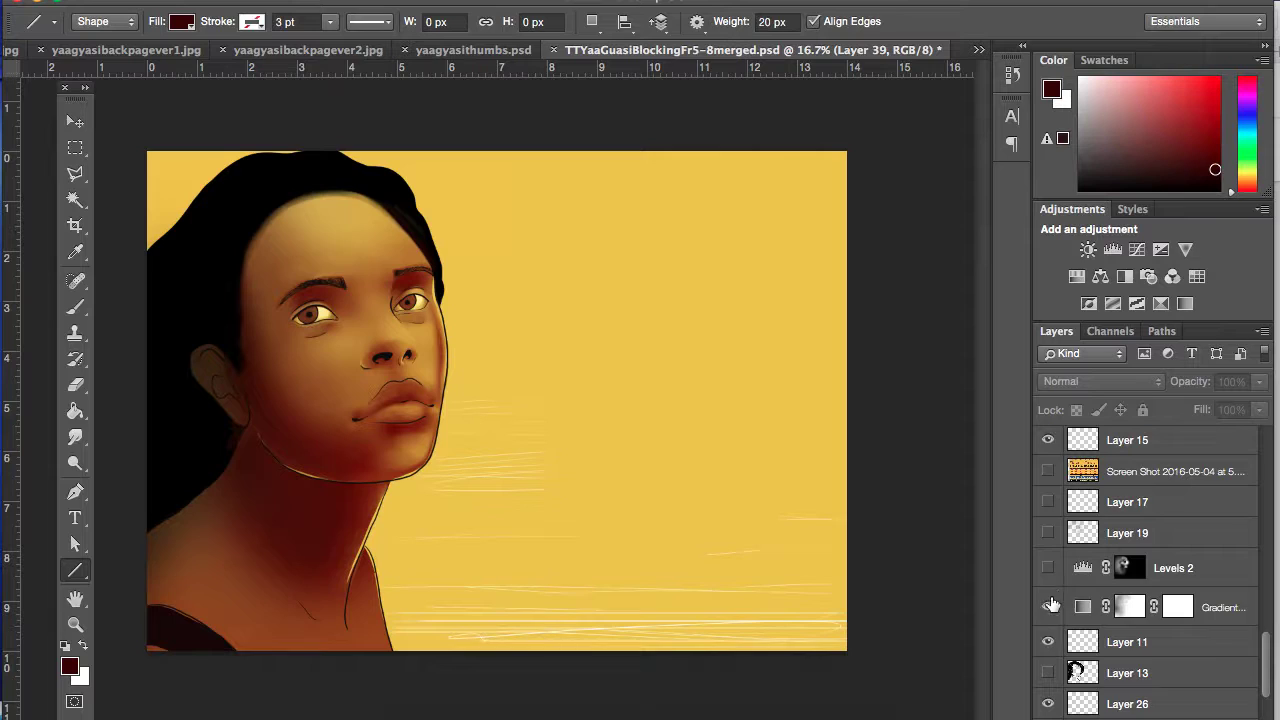
Step: Turn on the Levels 2 adjustment, Layer 19 and Layer 17
left_click(1048, 568)
left_click(1048, 568)
left_click(1048, 568)
left_click(1048, 533)
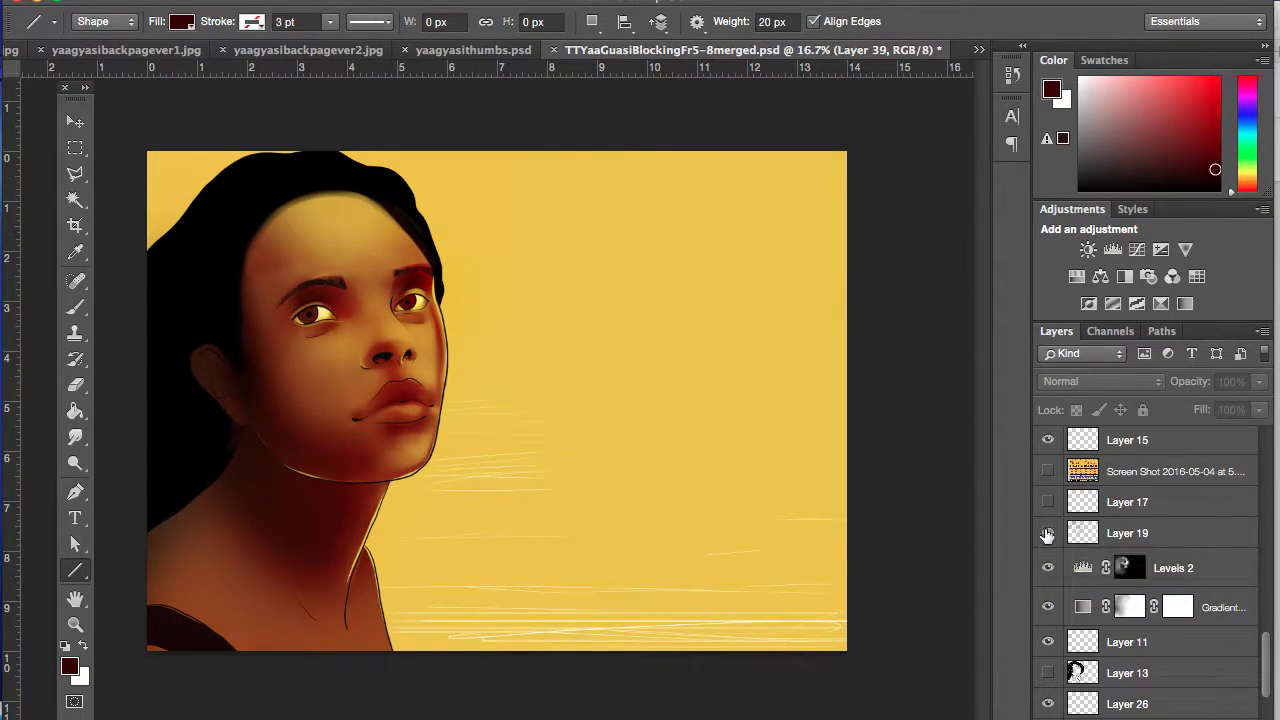
left_click(1048, 503)
scroll(1048, 507, "up", 4)
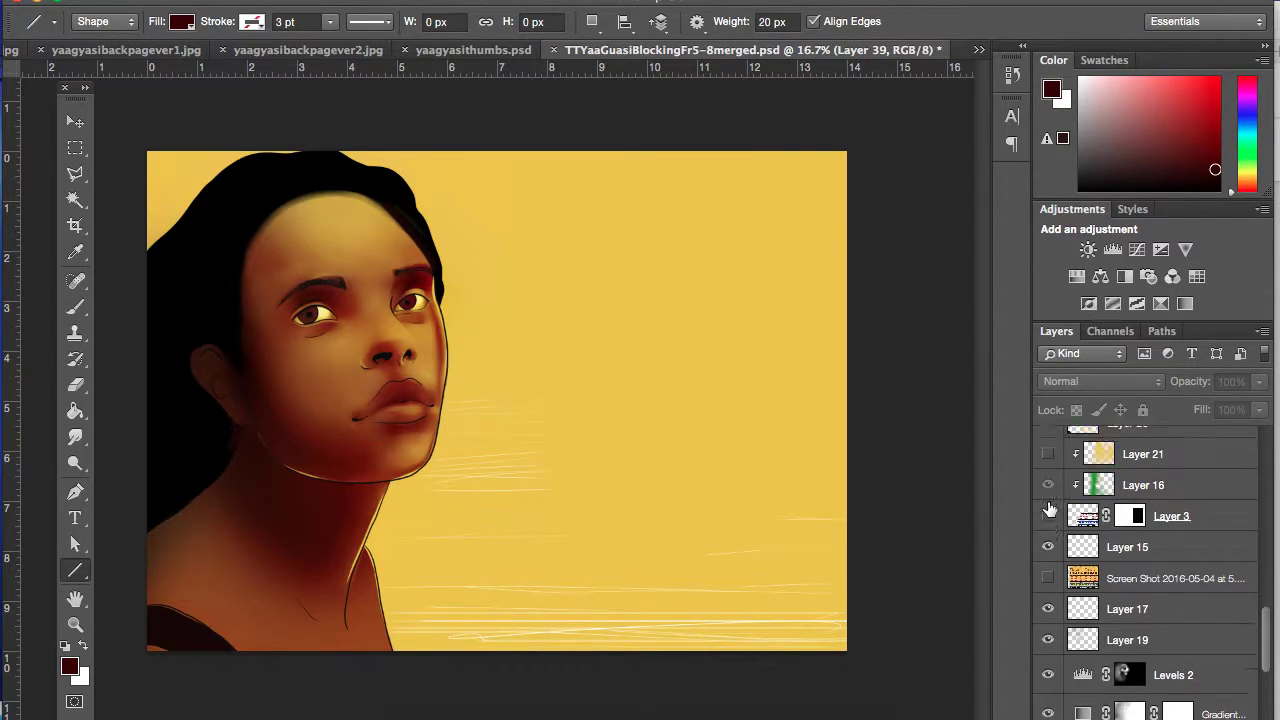
Step: Show Layer 3's wave-and-grass landscape and Layer 21's muted tint, leaving the book cover hidden
scroll(1050, 510, "up", 2)
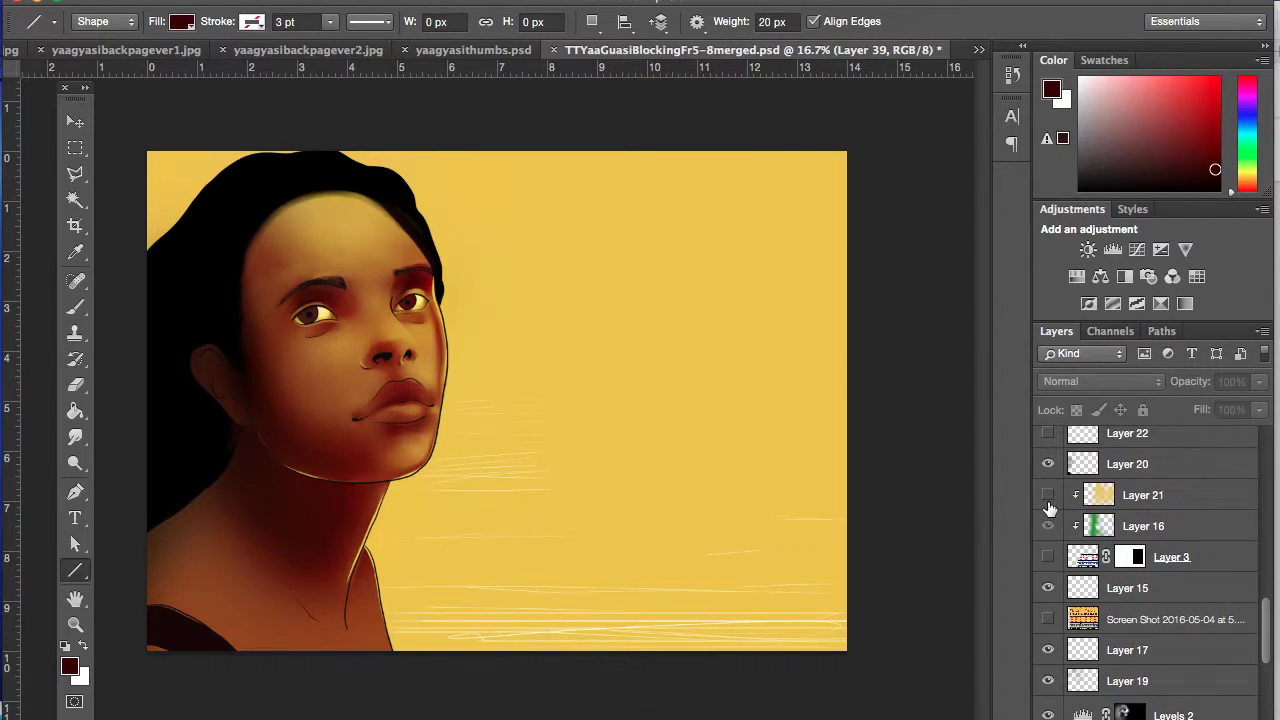
left_click(1048, 620)
left_click(1048, 620)
left_click(1048, 557)
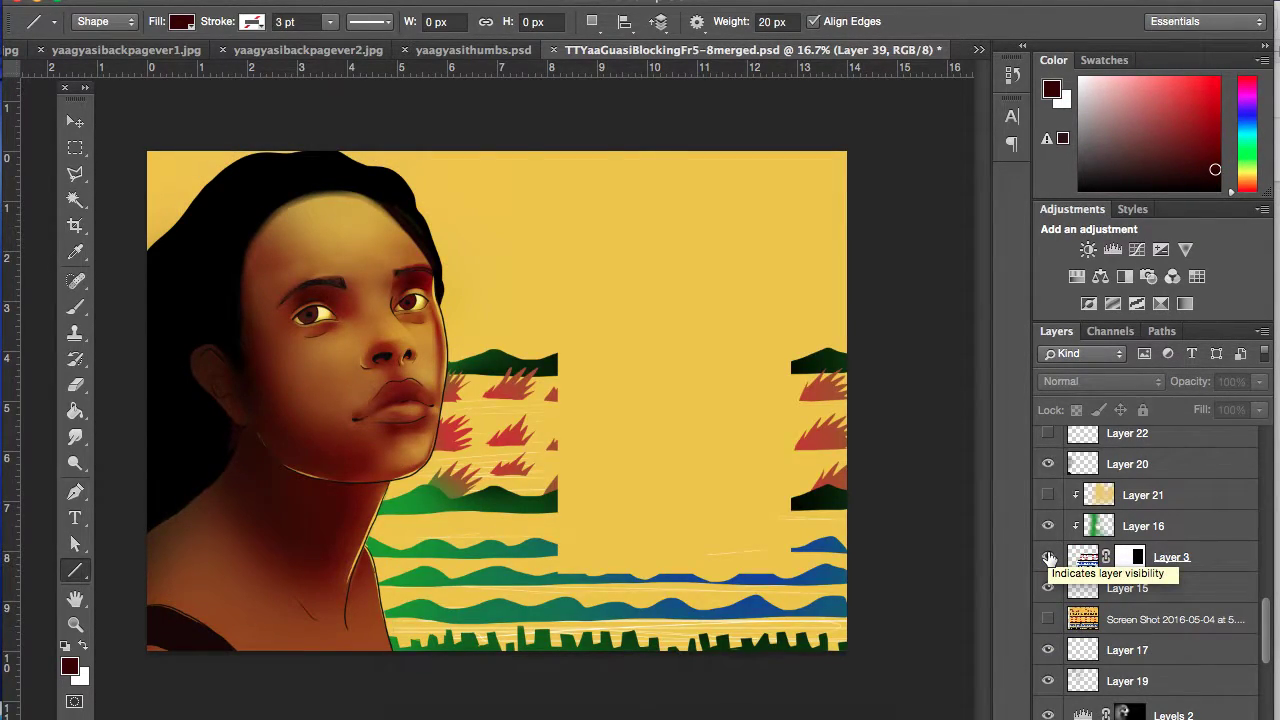
left_click(1048, 495)
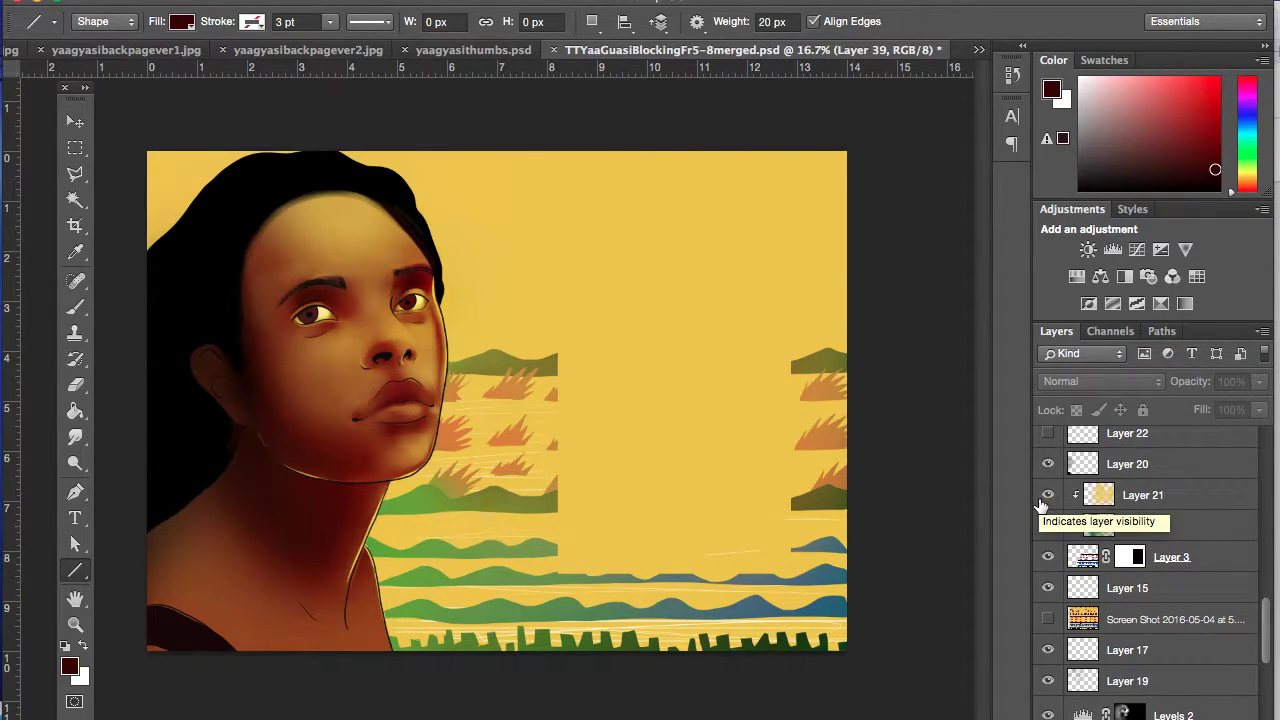
Step: Show Layer 22's birds, sun and dotted border
scroll(1041, 505, "up", 2)
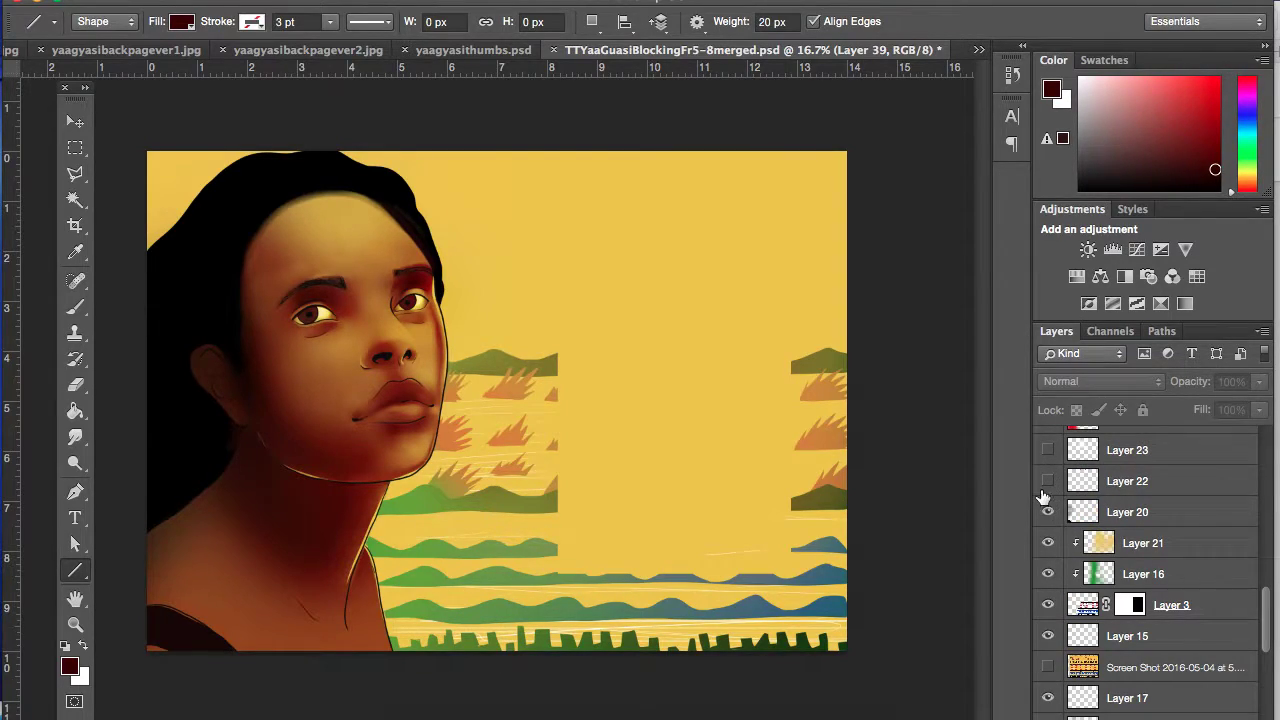
left_click(1048, 481)
left_click(1048, 481)
left_click(1048, 481)
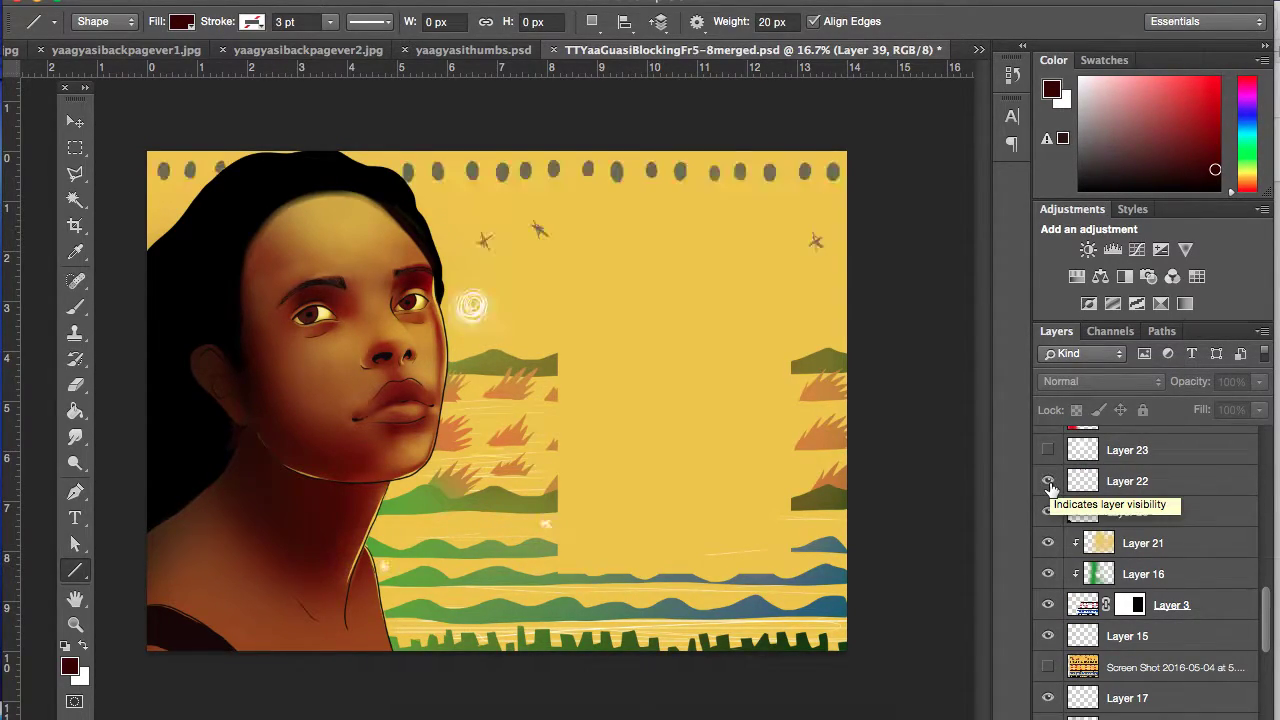
Step: Turn on Layer 23's sun glow after comparing it, and select Layer 23
left_click(1048, 450)
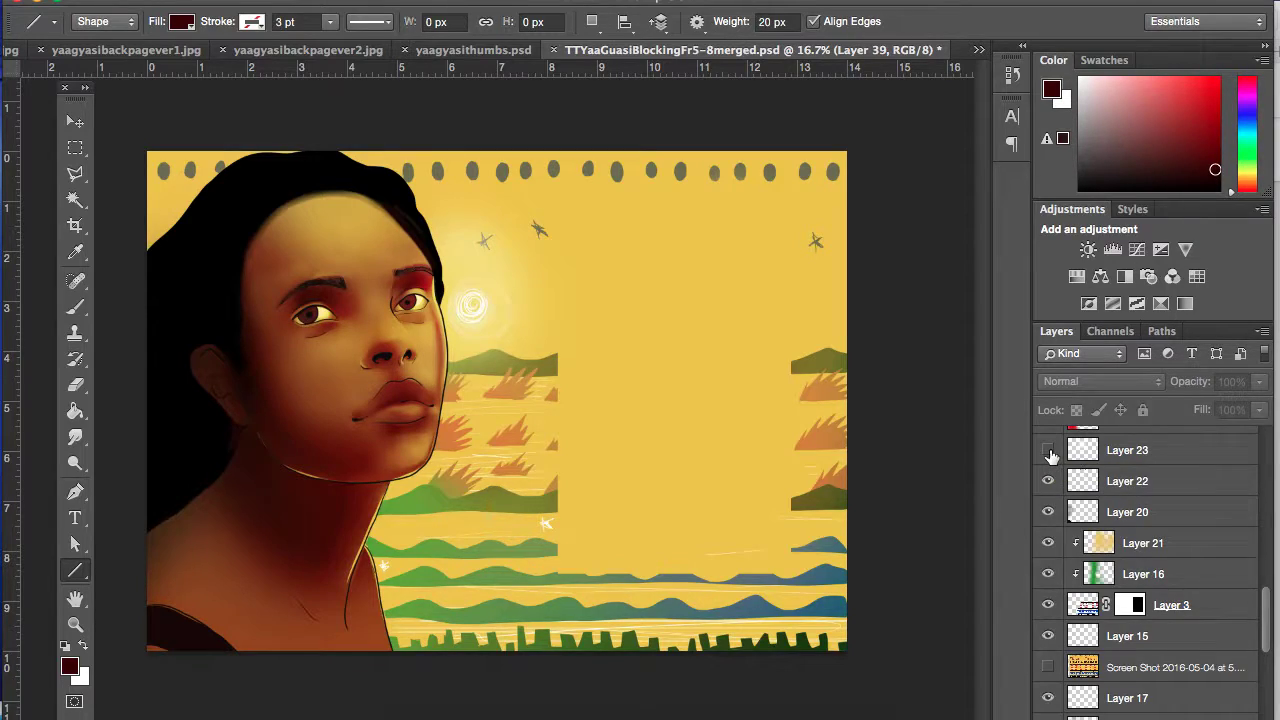
left_click(1048, 450)
left_click(1048, 450)
left_click(1048, 450)
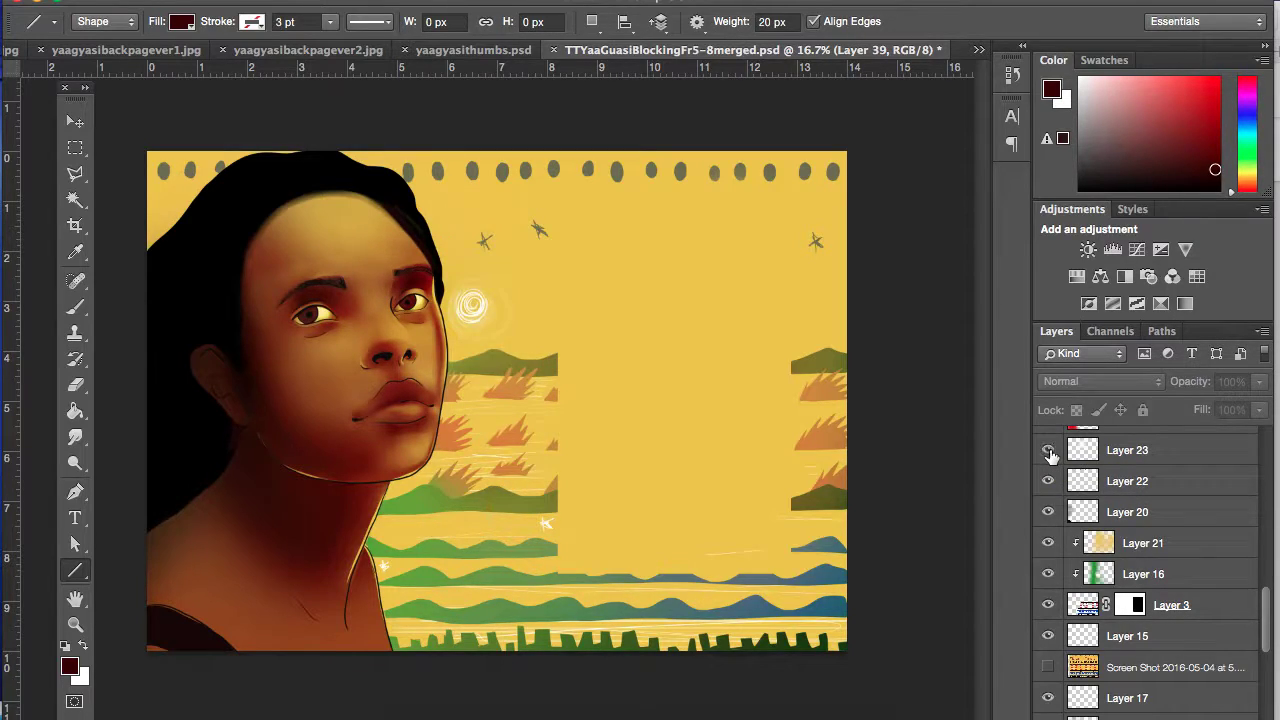
left_click(1048, 450)
left_click(1048, 450)
left_click(1048, 450)
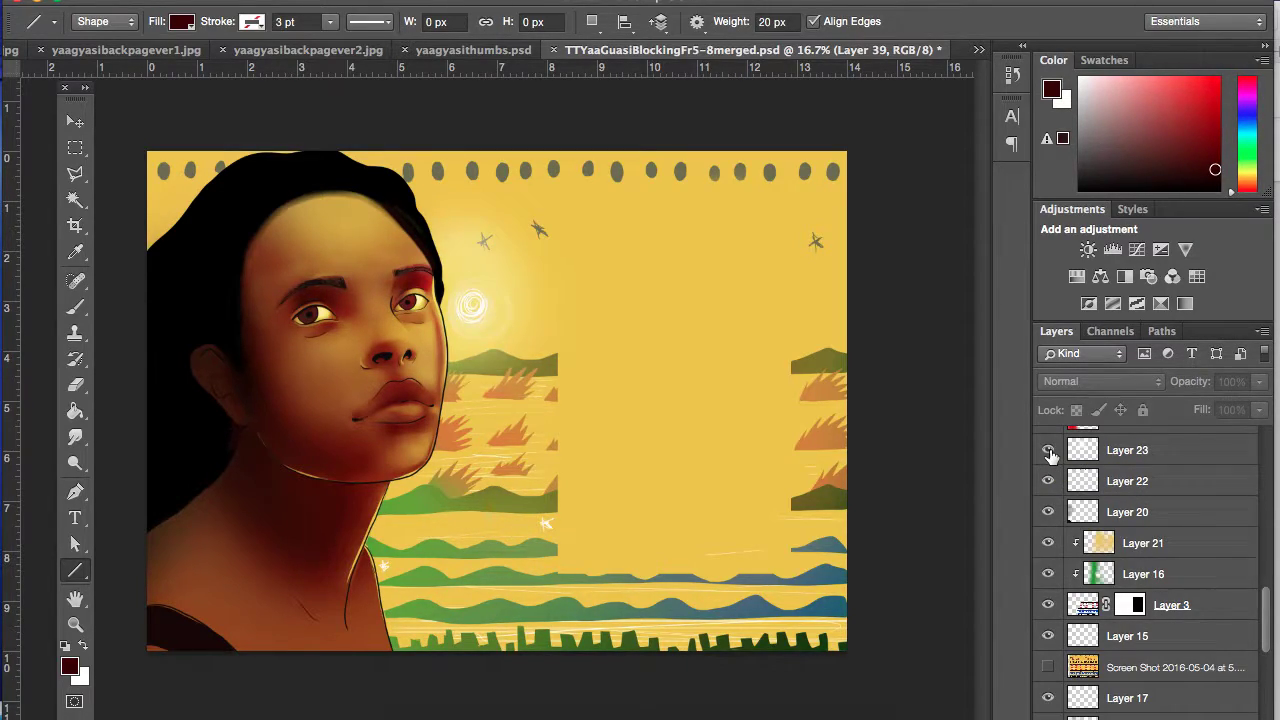
left_click(1048, 450)
left_click(1048, 452)
left_click(1075, 453)
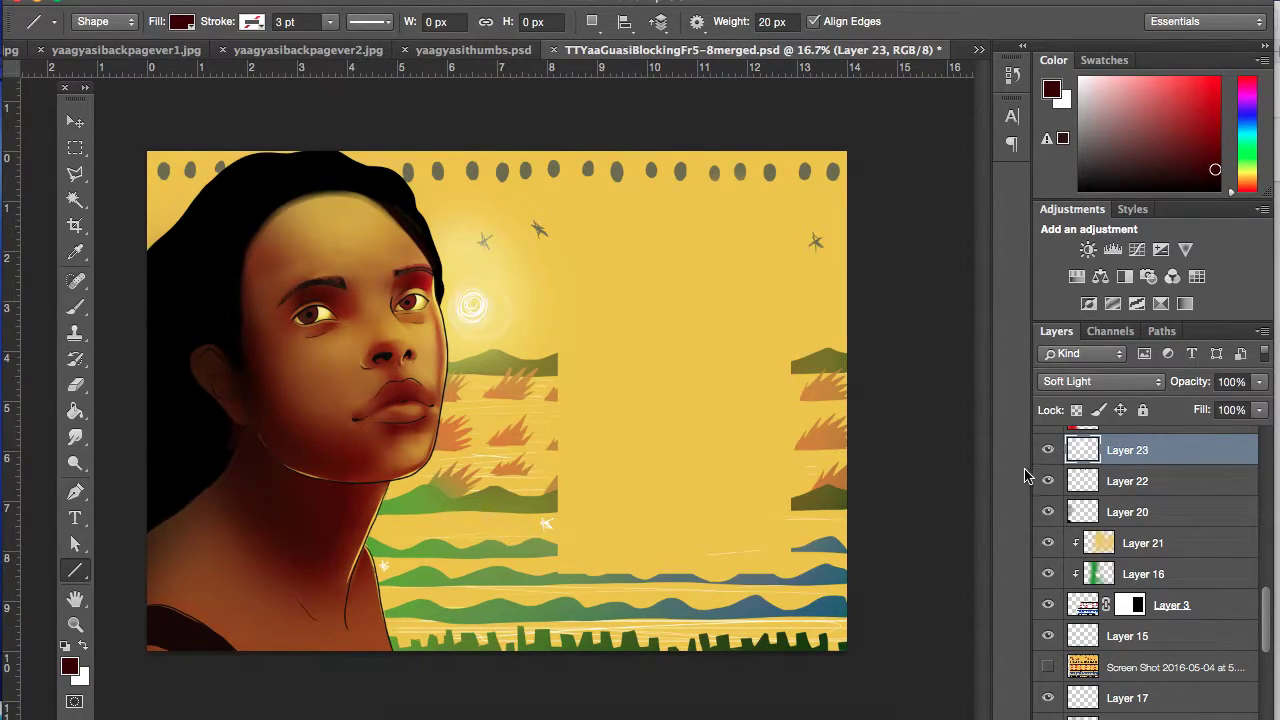
Step: Show Layer 24's red tint on the face, comparing with and without it
scroll(1040, 475, "up", 2)
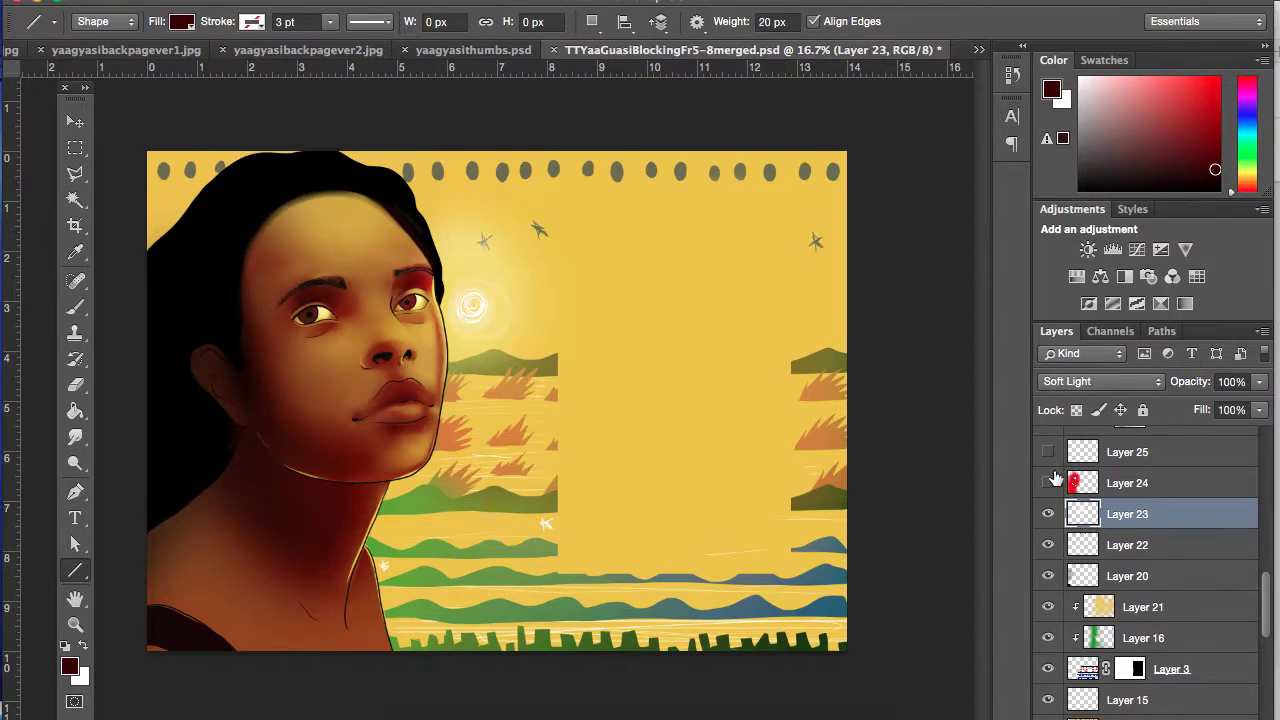
left_click(1048, 483)
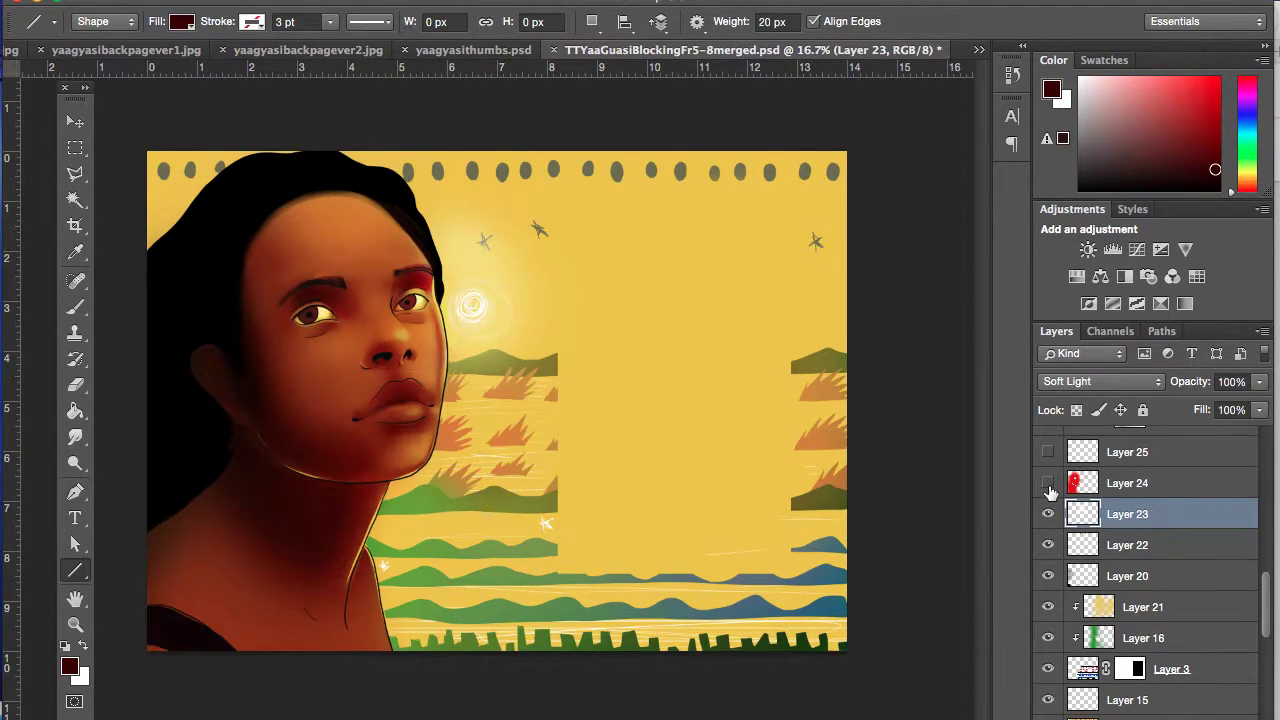
left_click(1048, 483)
left_click(1048, 483)
left_click(1048, 483)
left_click(1048, 483)
left_click(1048, 483)
Step: Show Layer 25 and apply the Hue/Saturation 1 olive tint
scroll(1048, 490, "up", 1)
left_click(1047, 497)
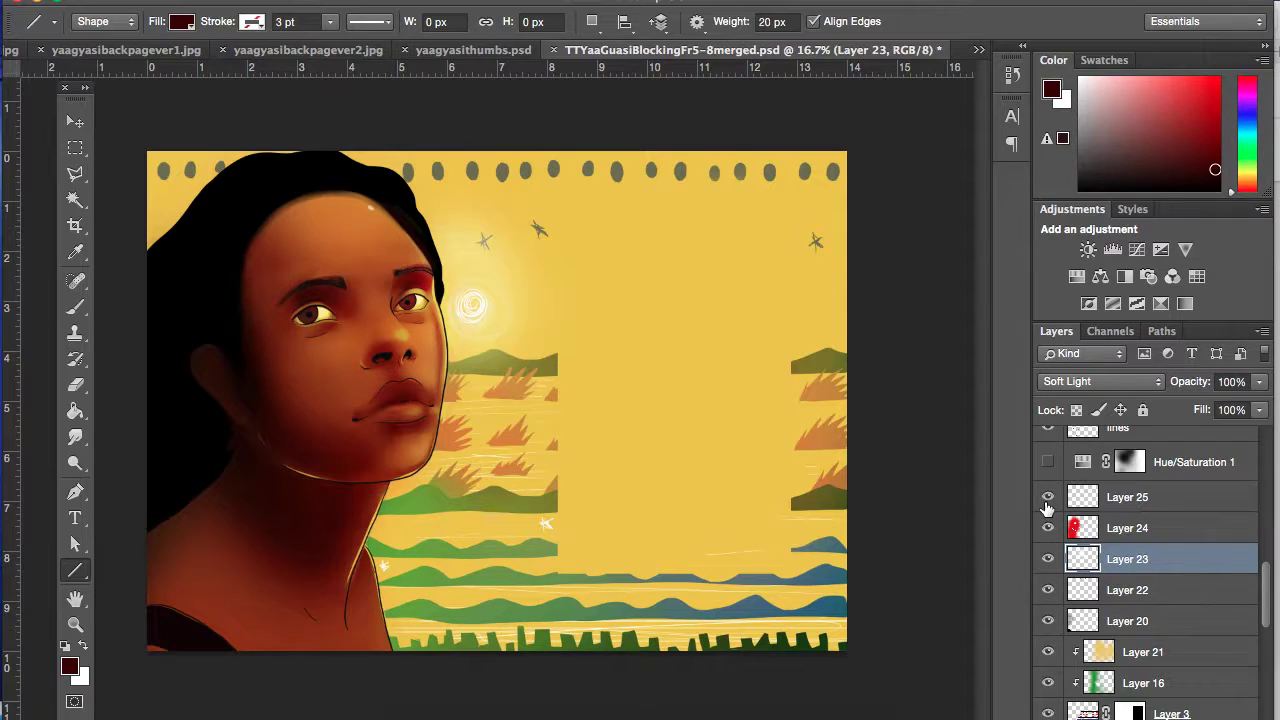
left_click(1048, 462)
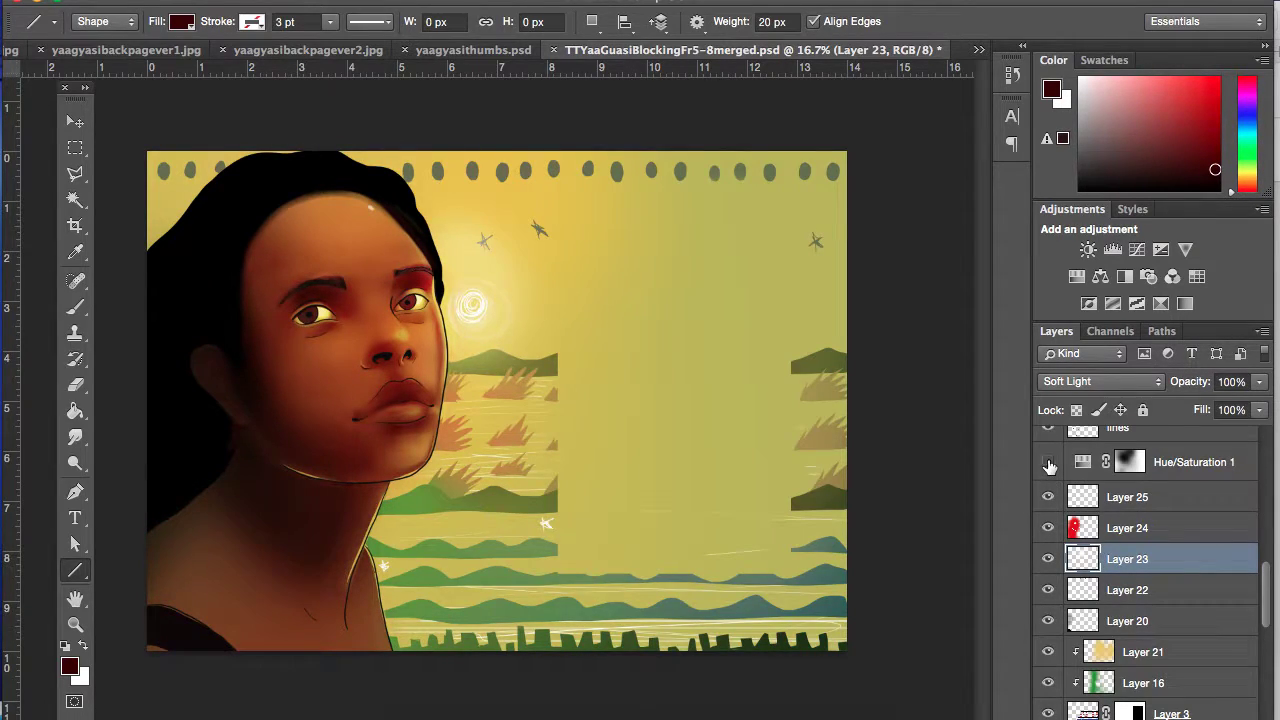
left_click(1048, 462)
left_click(1048, 462)
Step: Turn on the shines layer's nose and lip highlights, comparing before and after
scroll(1048, 470, "up", 3)
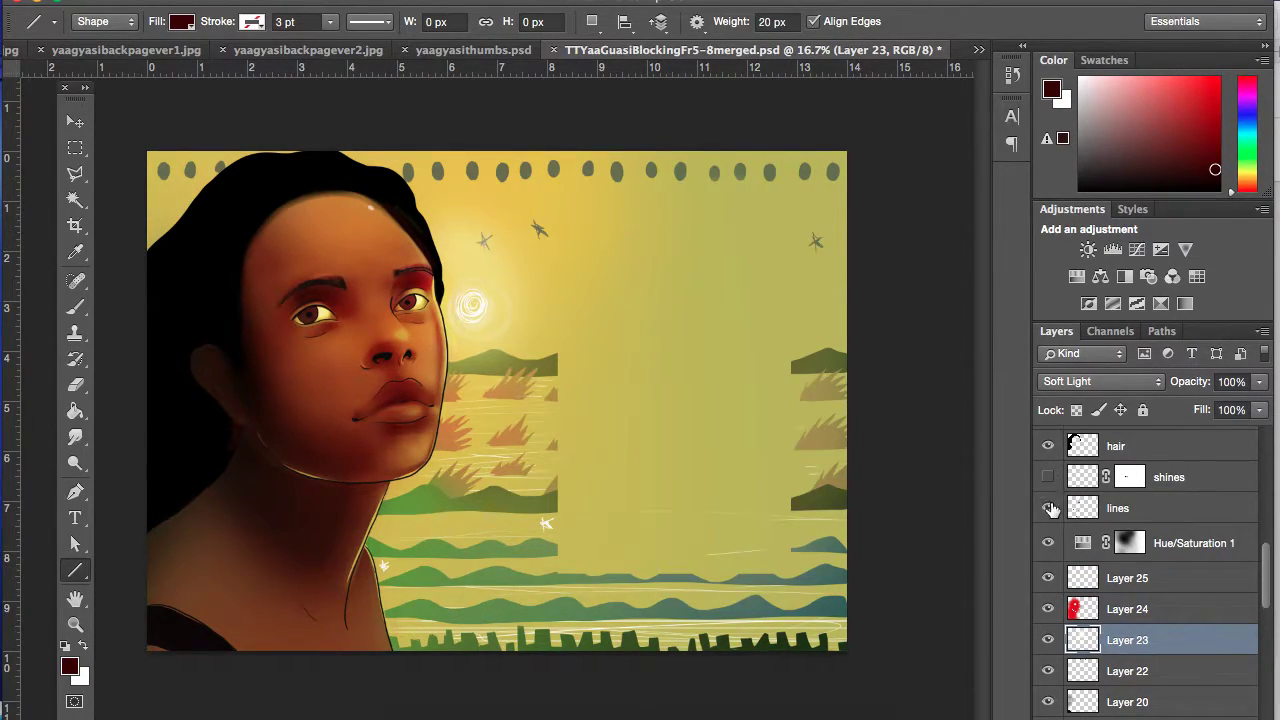
left_click(1048, 479)
left_click(1048, 479)
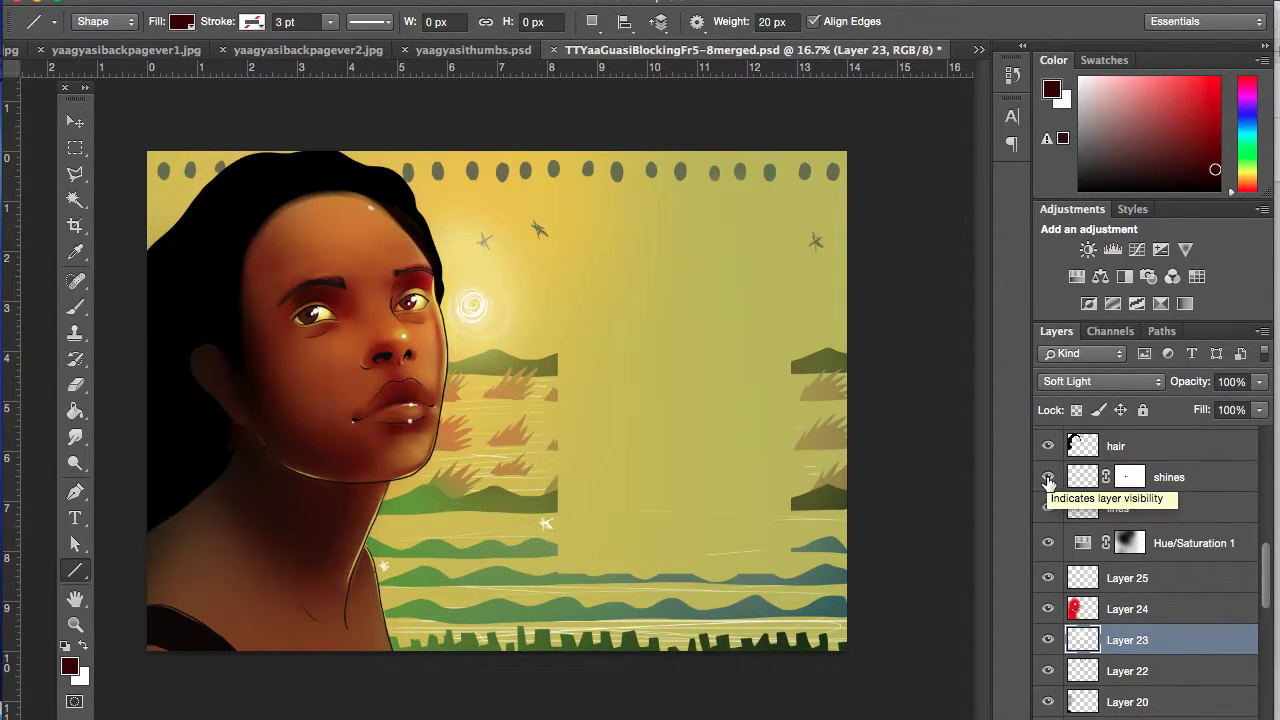
left_click(1048, 479)
left_click(1048, 479)
left_click(1048, 479)
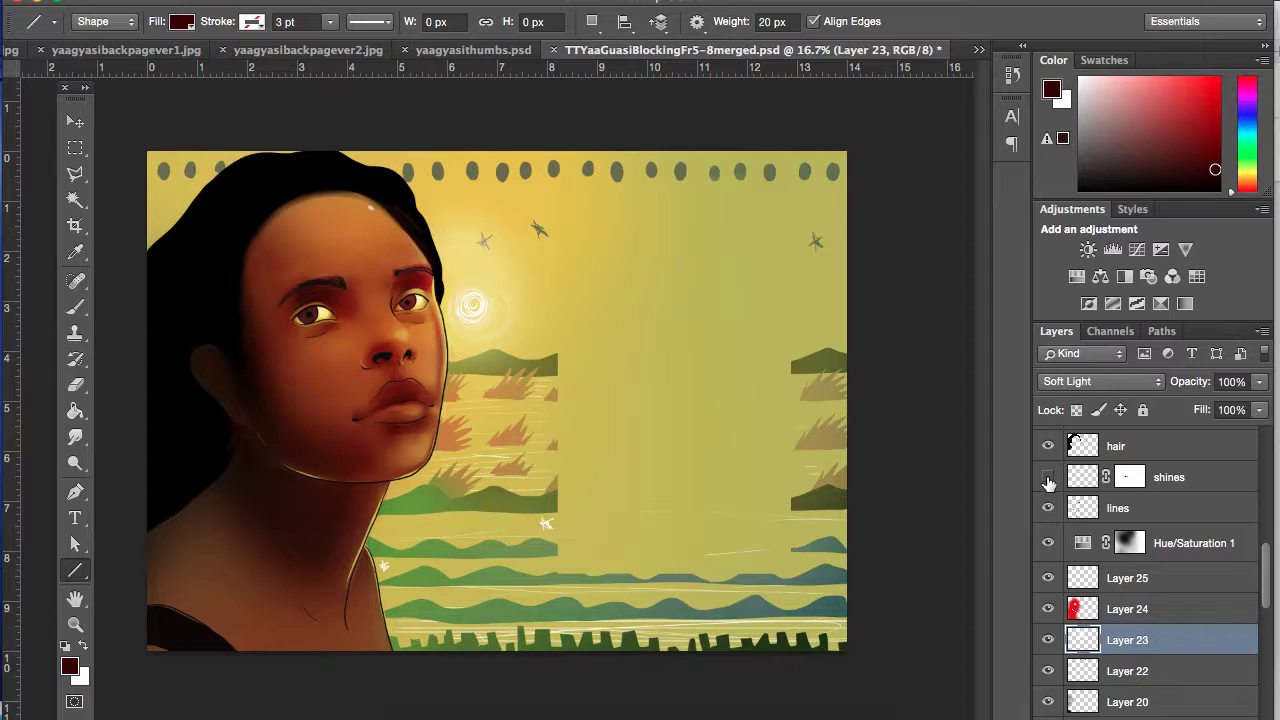
left_click(1048, 481)
left_click(1048, 481)
left_click(1048, 481)
Step: Show Layer 27, toggling it to compare
scroll(1048, 485, "up", 2)
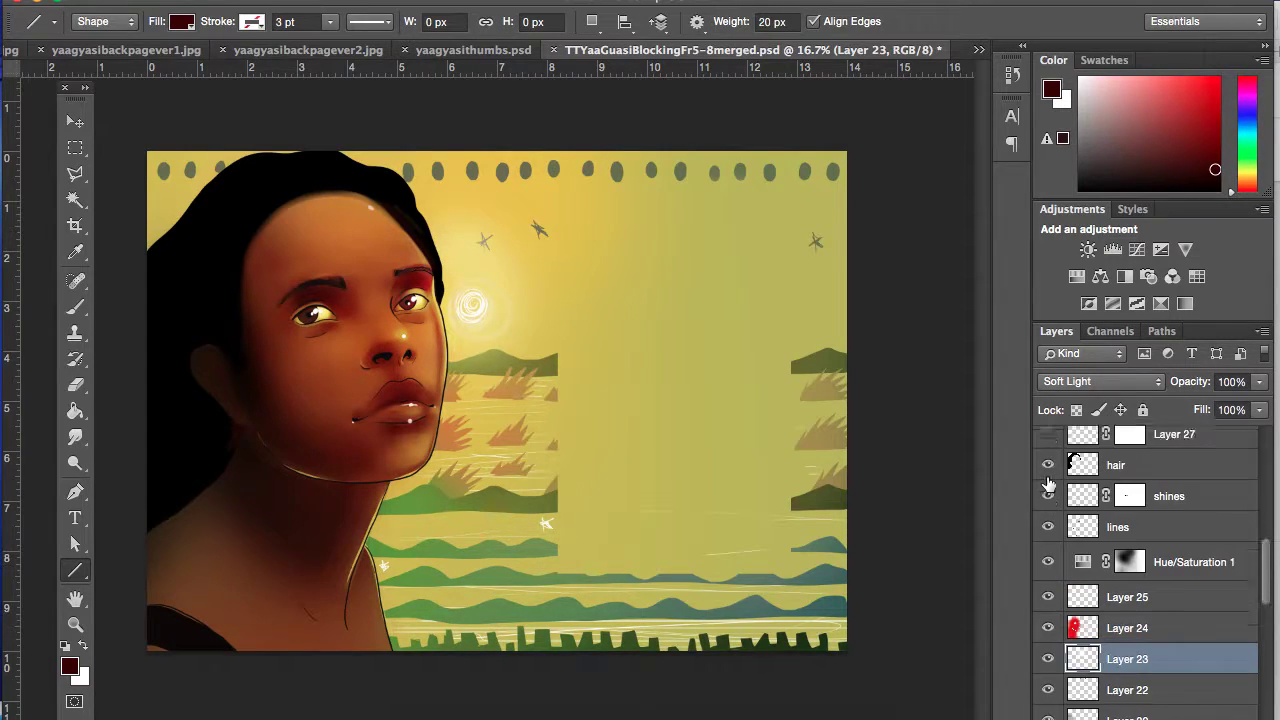
left_click(1047, 464)
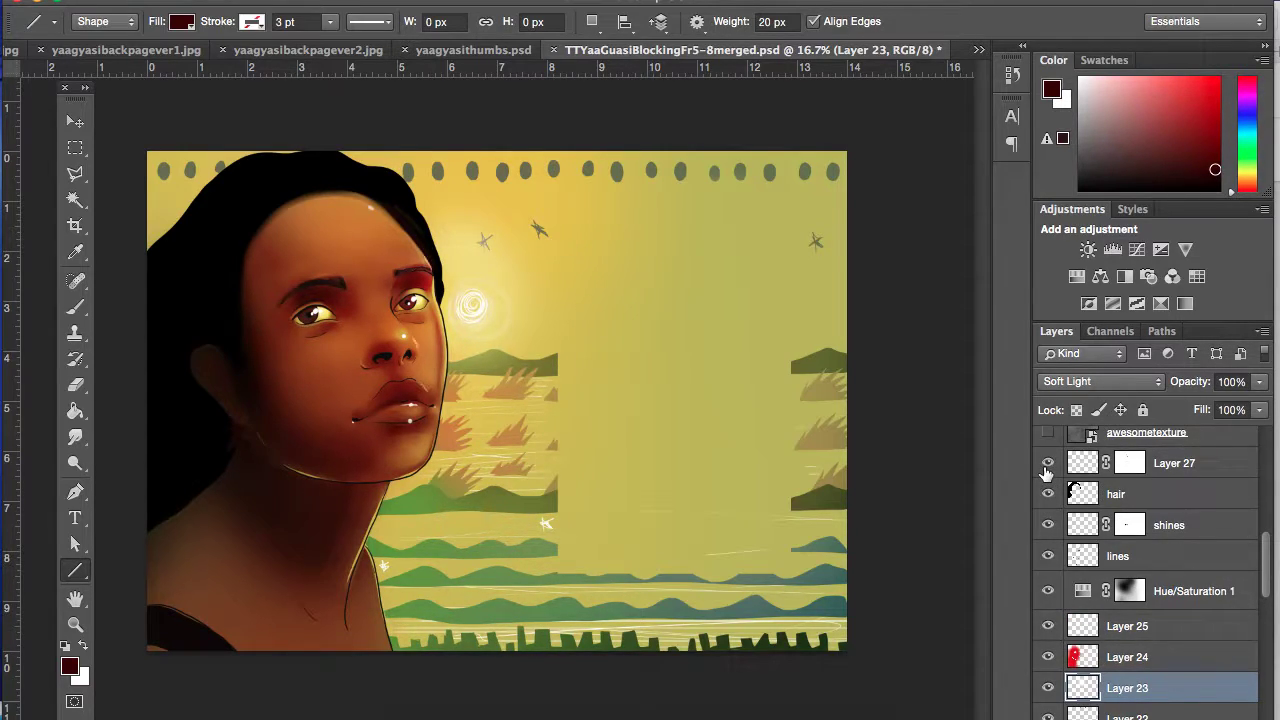
left_click(1047, 464)
left_click(1047, 464)
left_click(1047, 468)
left_click(1047, 468)
Step: Show both awesometexture overlays, the Levels 1 darkening and Layer 28
scroll(1047, 470, "up", 3)
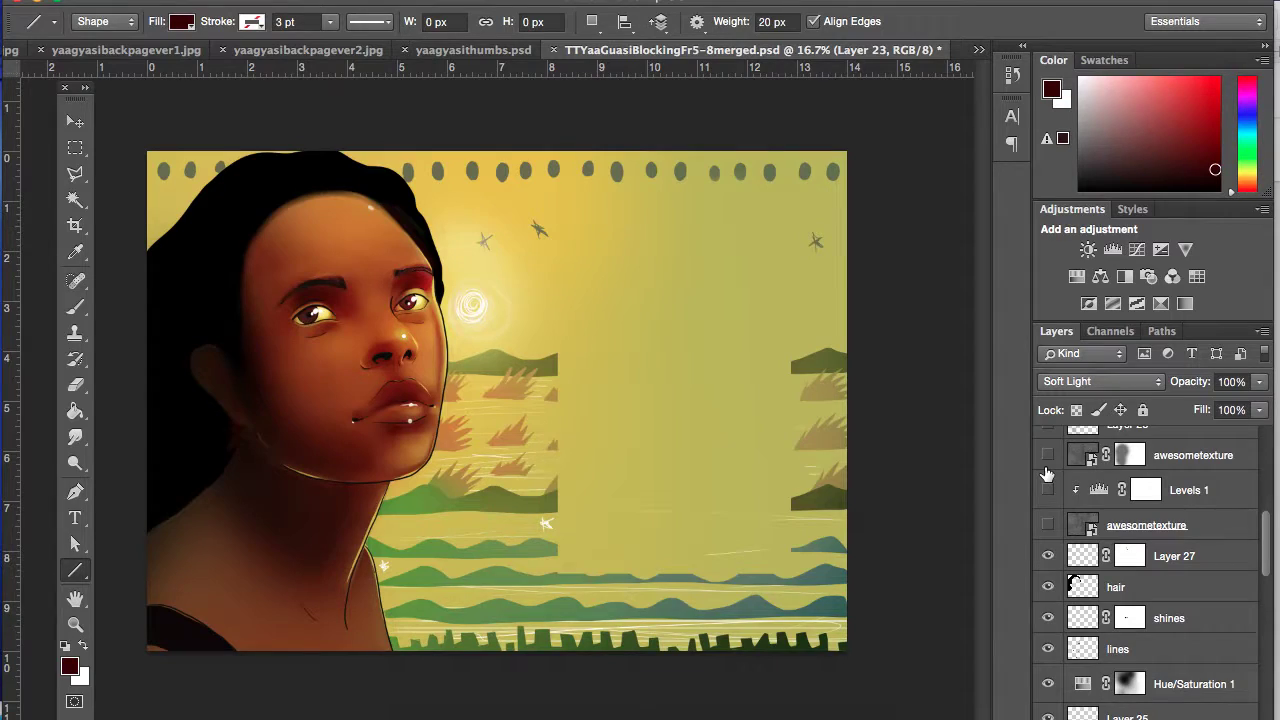
left_click(1048, 525)
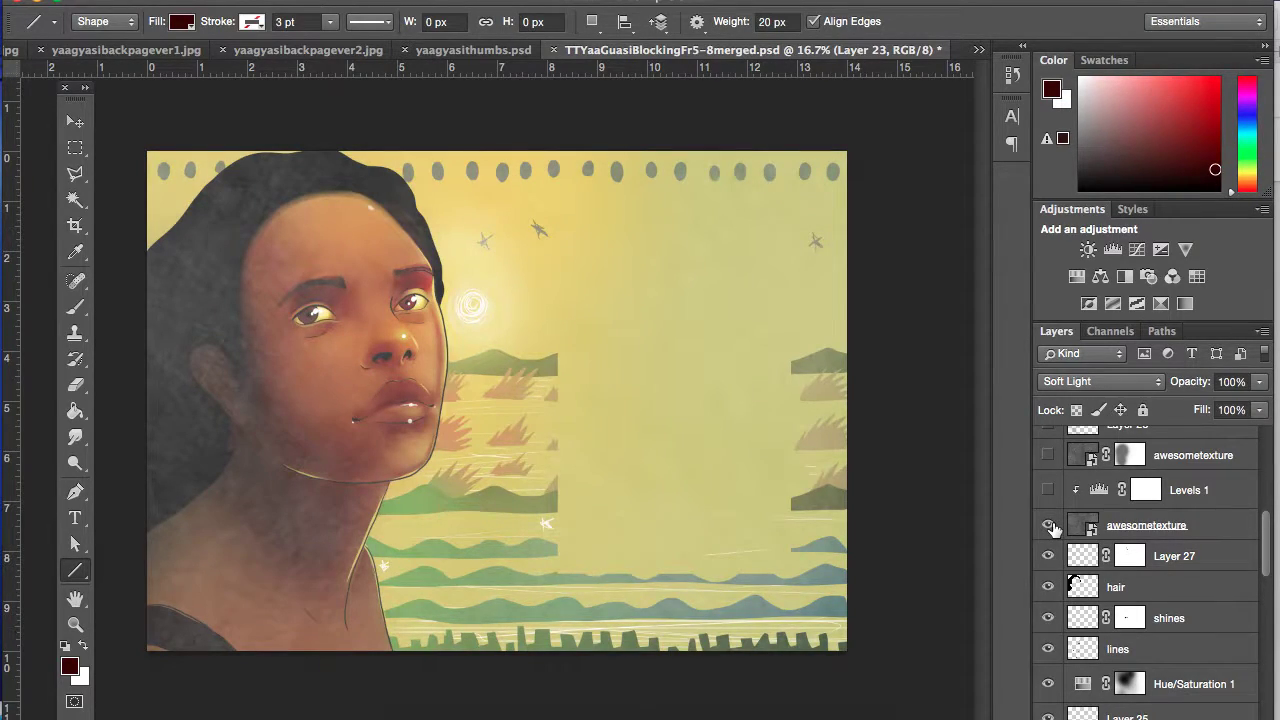
left_click(1048, 525)
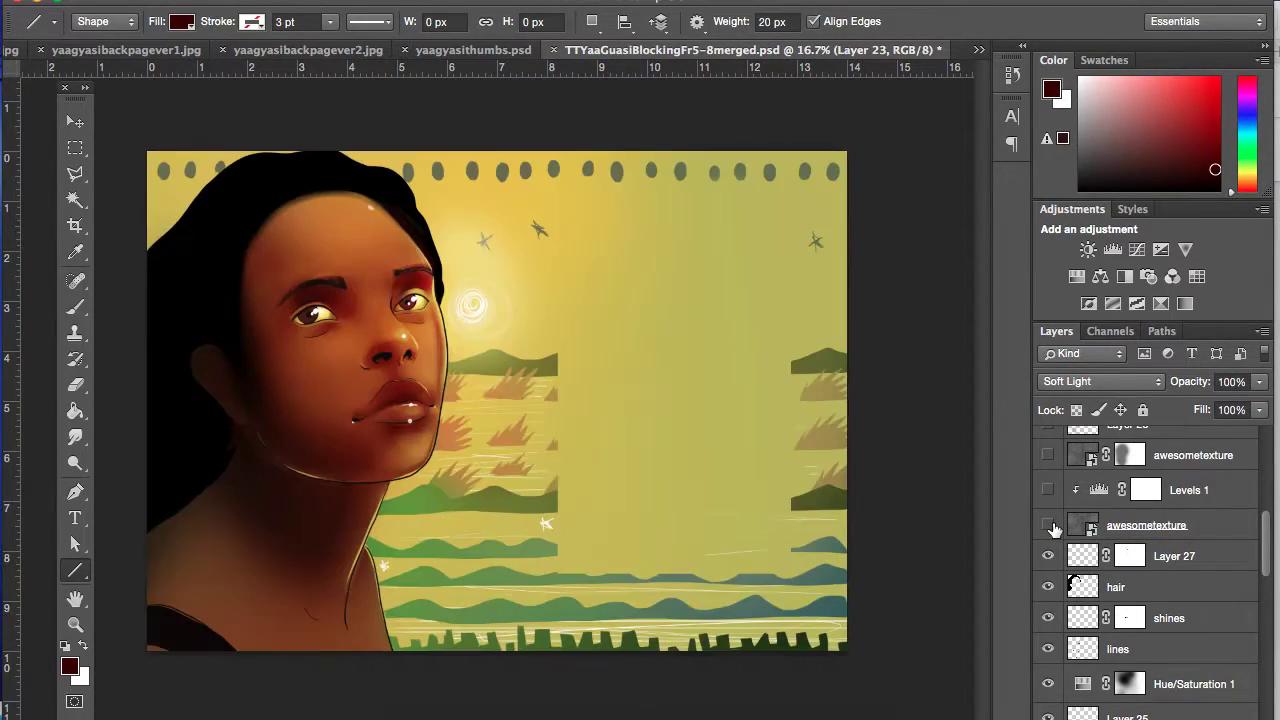
left_click(1048, 524)
left_click(1048, 490)
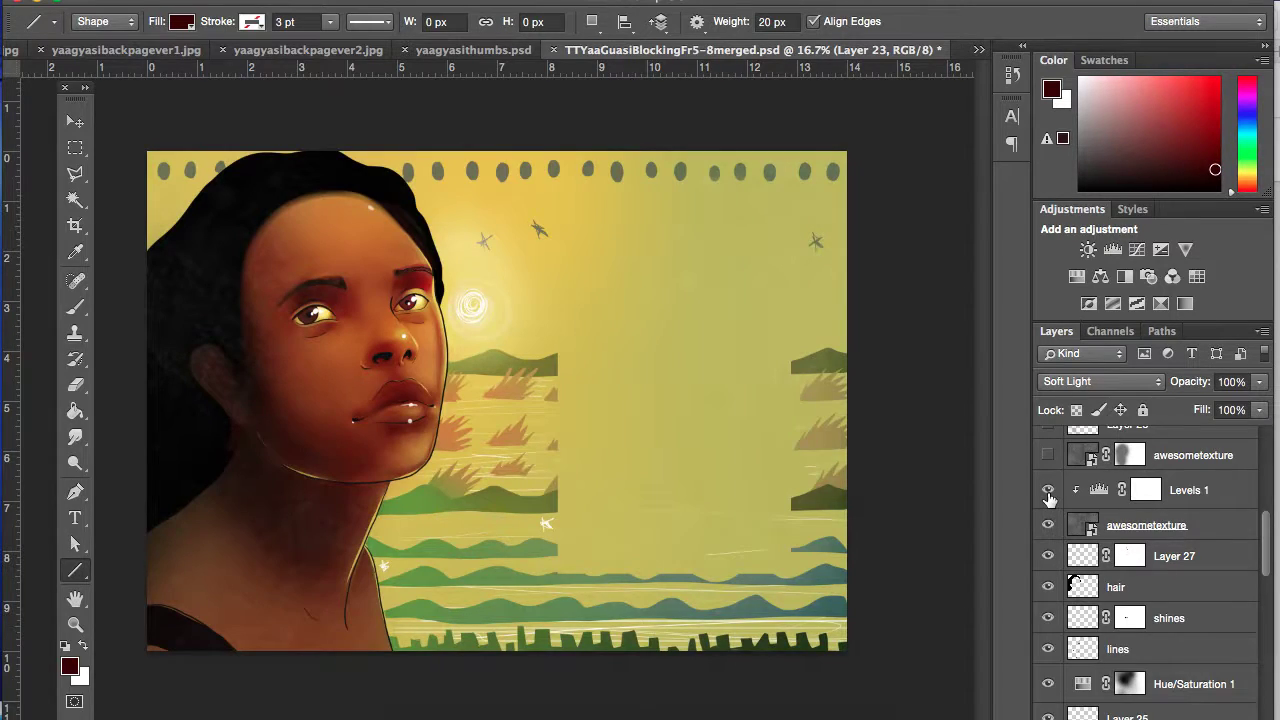
left_click(1047, 455)
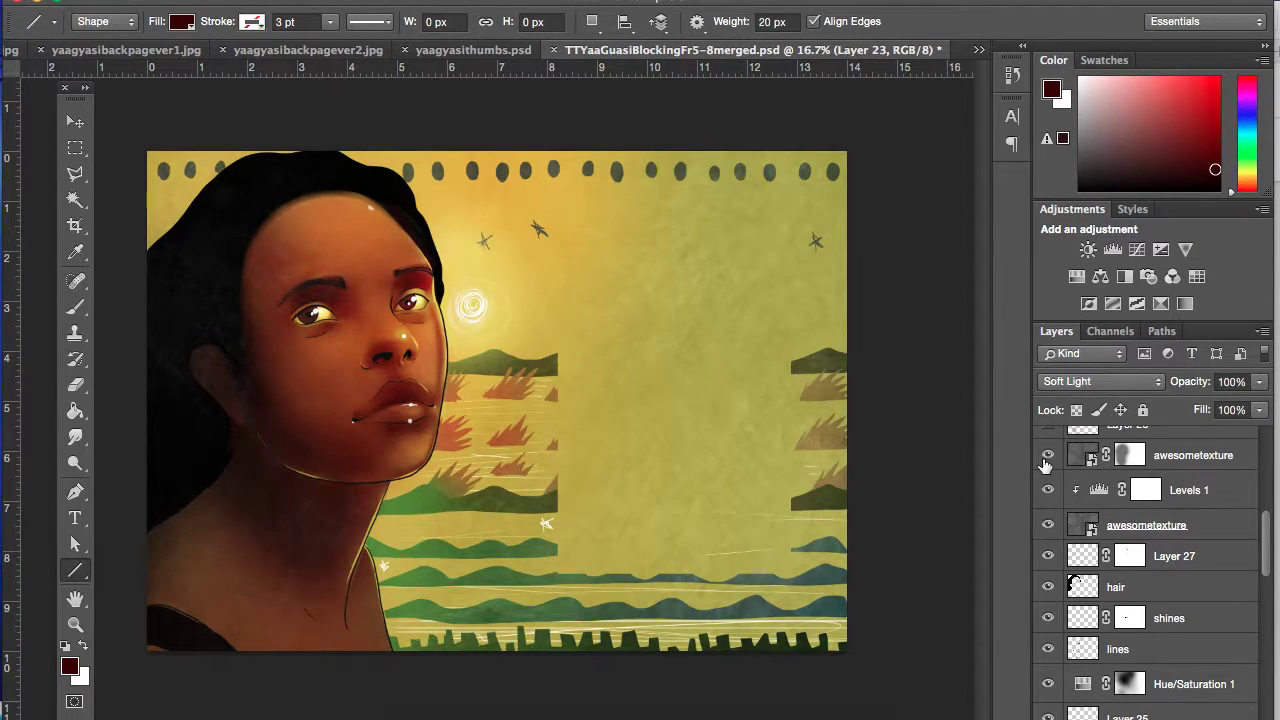
scroll(1045, 462, "up", 1)
left_click(1048, 477)
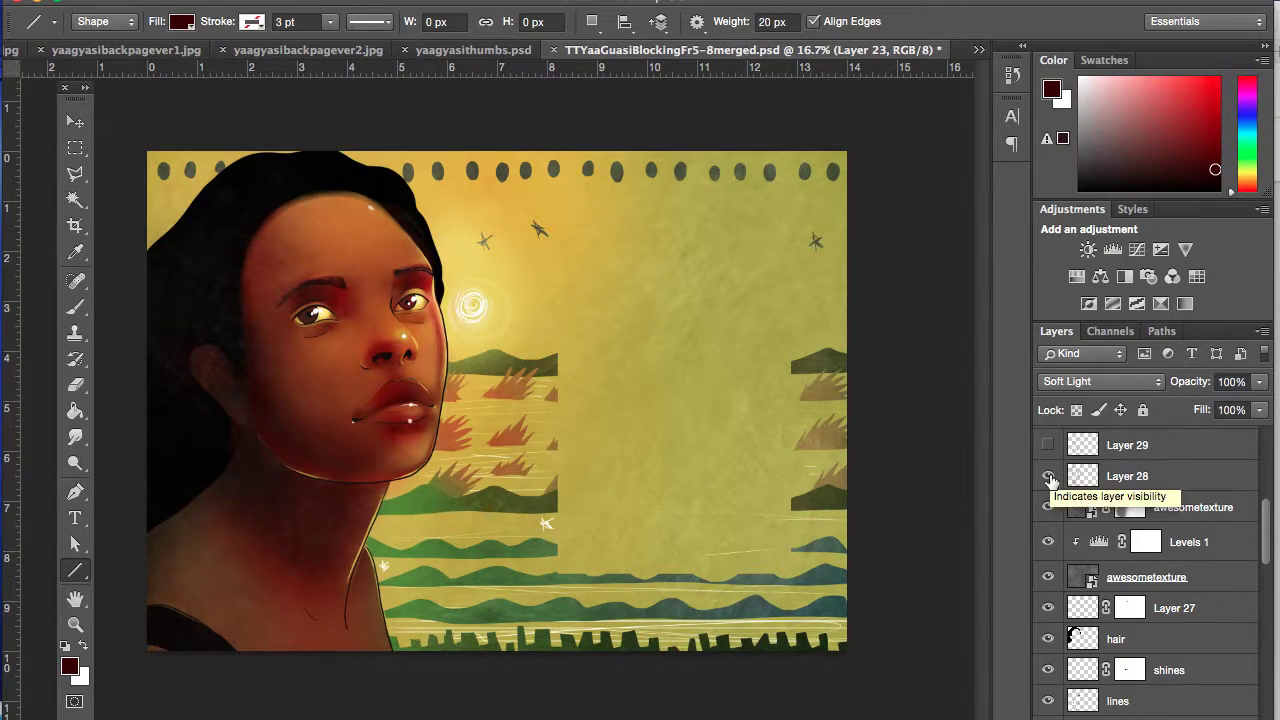
Step: Compare Layer 28's softened reds, then show Layer 29's hair braids
left_click(1048, 477)
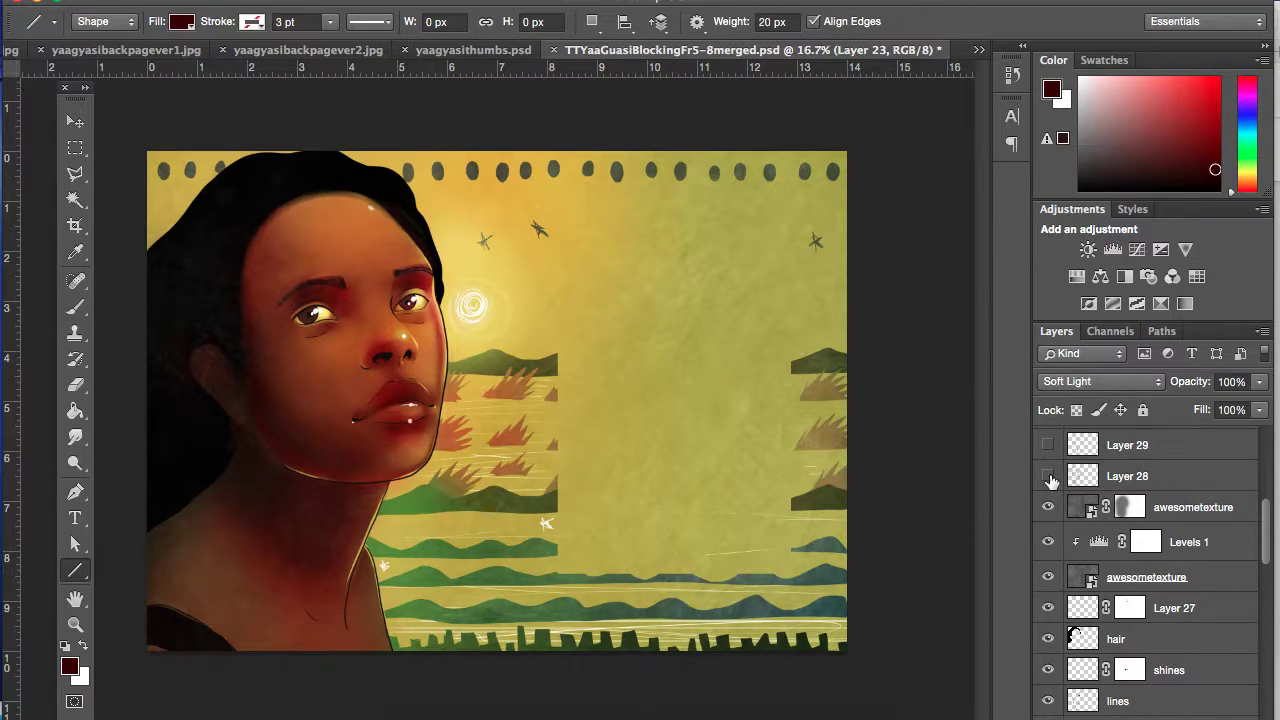
left_click(1048, 477)
left_click(1048, 446)
left_click(1048, 446)
left_click(1048, 446)
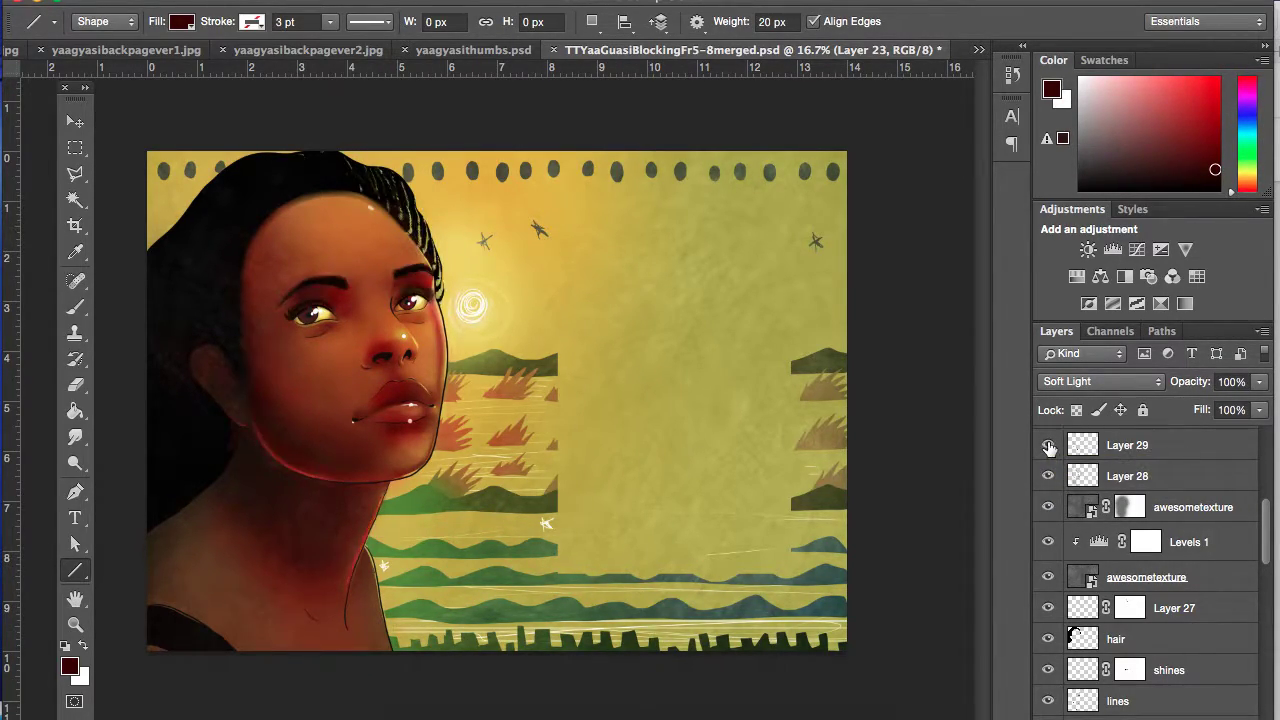
left_click(1048, 446)
left_click(1048, 446)
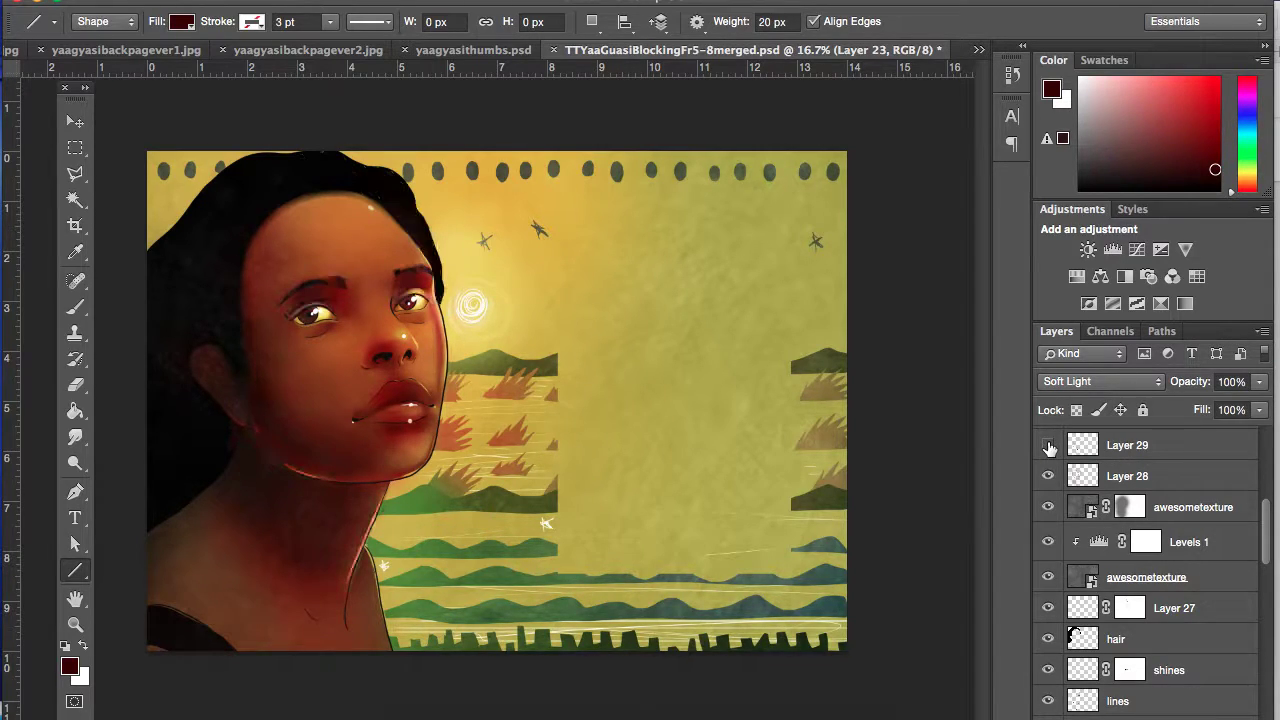
left_click(1048, 446)
left_click(1048, 446)
left_click(1048, 446)
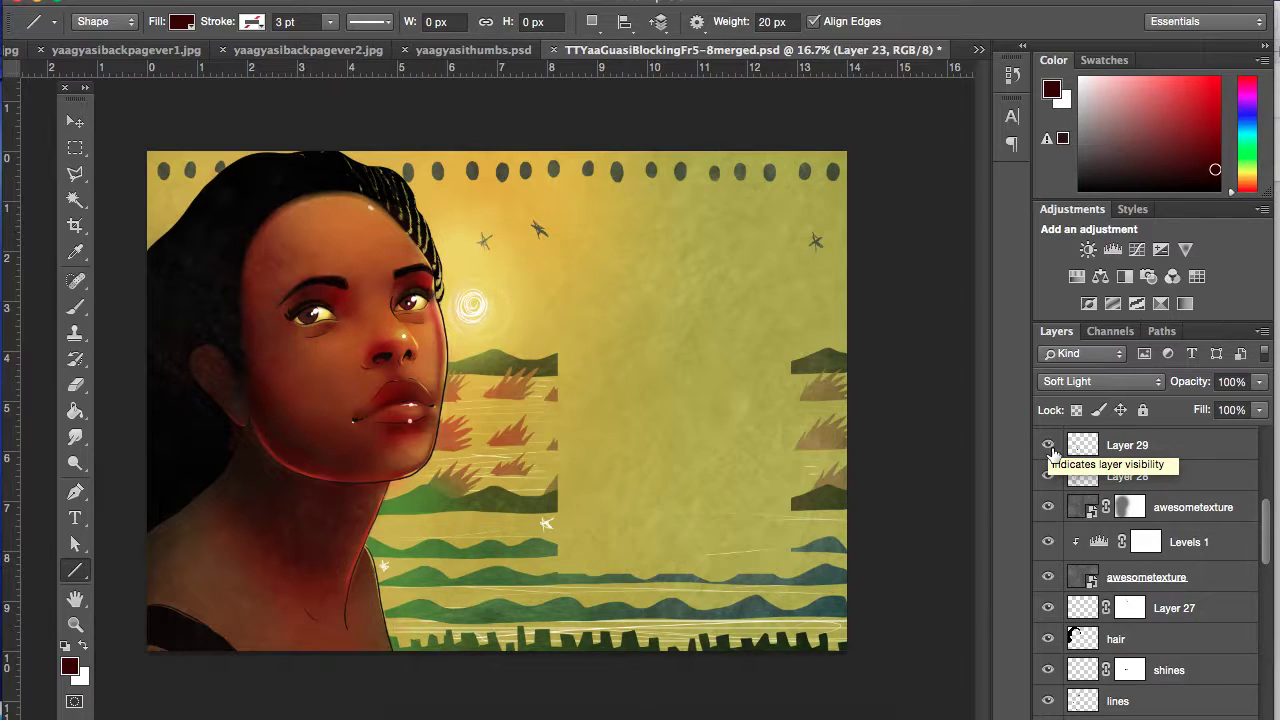
Step: Show Layer 30, comparing the image with and without it
scroll(1048, 450, "up", 1)
left_click(1049, 476)
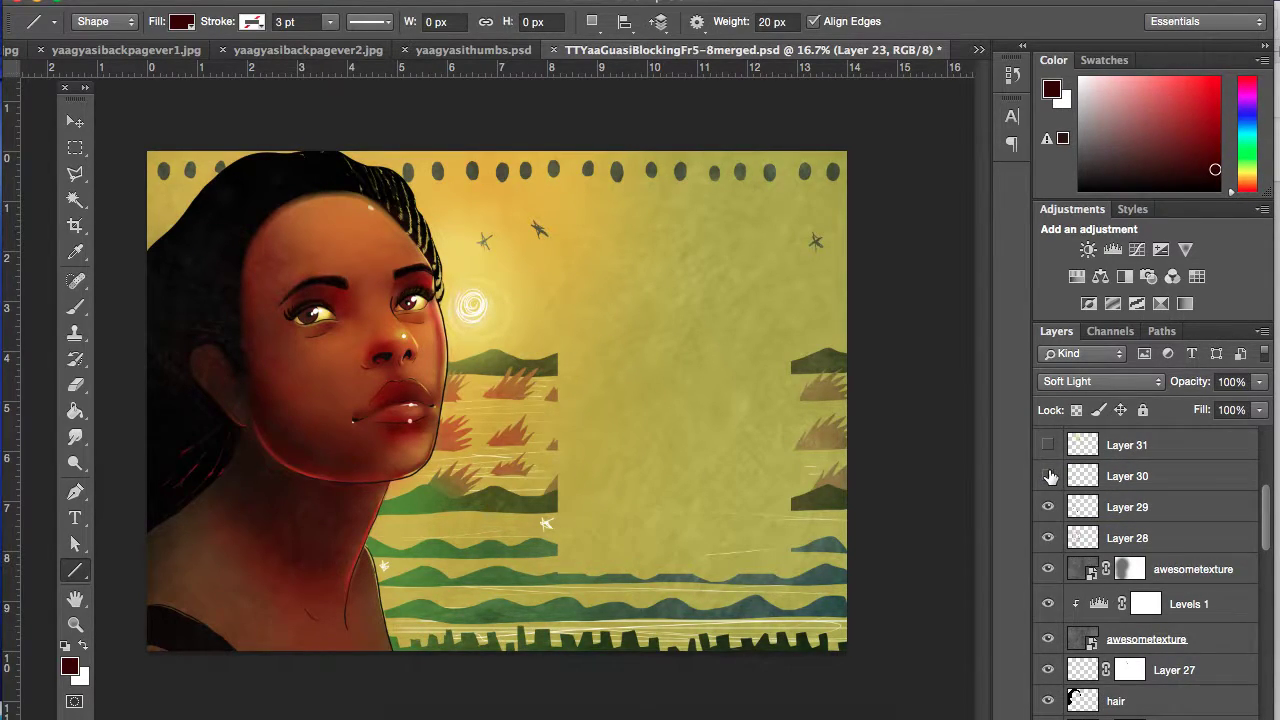
left_click(1049, 476)
left_click(1049, 476)
left_click(1049, 476)
Step: Leave Layer 31 visible on the face and make it the active layer
scroll(1049, 477, "up", 1)
left_click(1048, 495)
left_click(1048, 495)
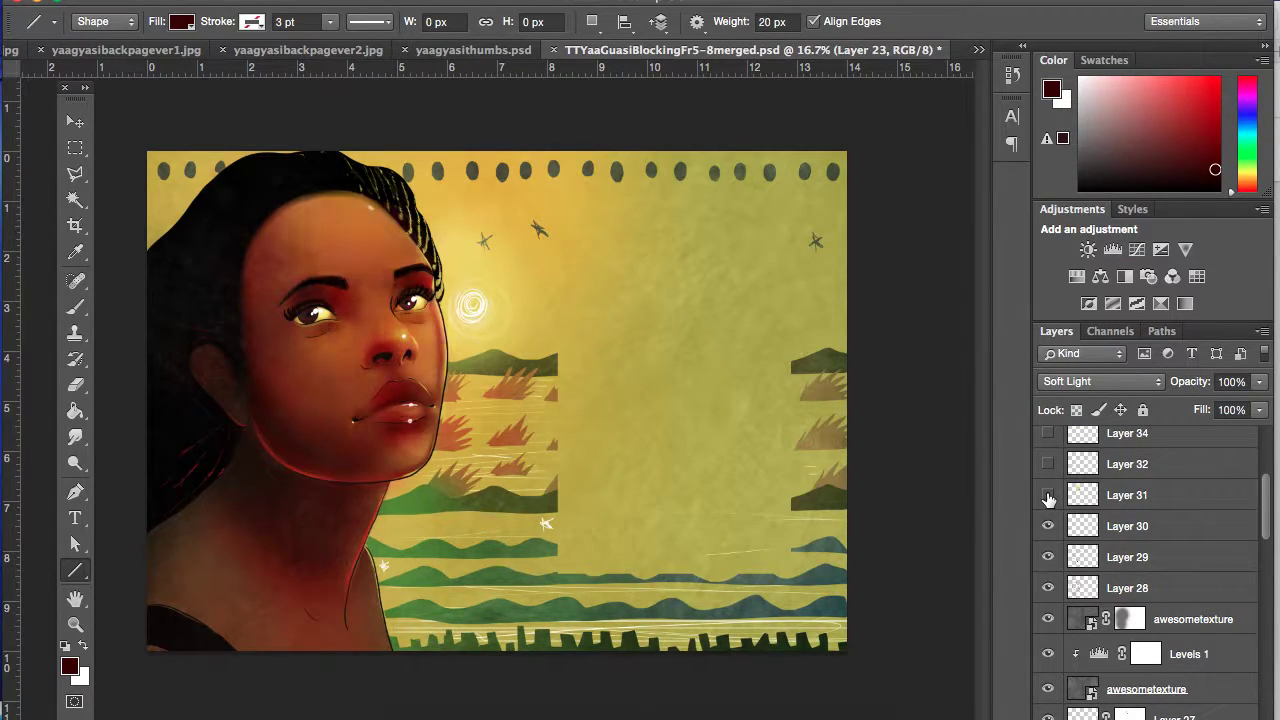
left_click(1048, 495)
left_click(1048, 495)
left_click(1048, 495)
left_click(1090, 500)
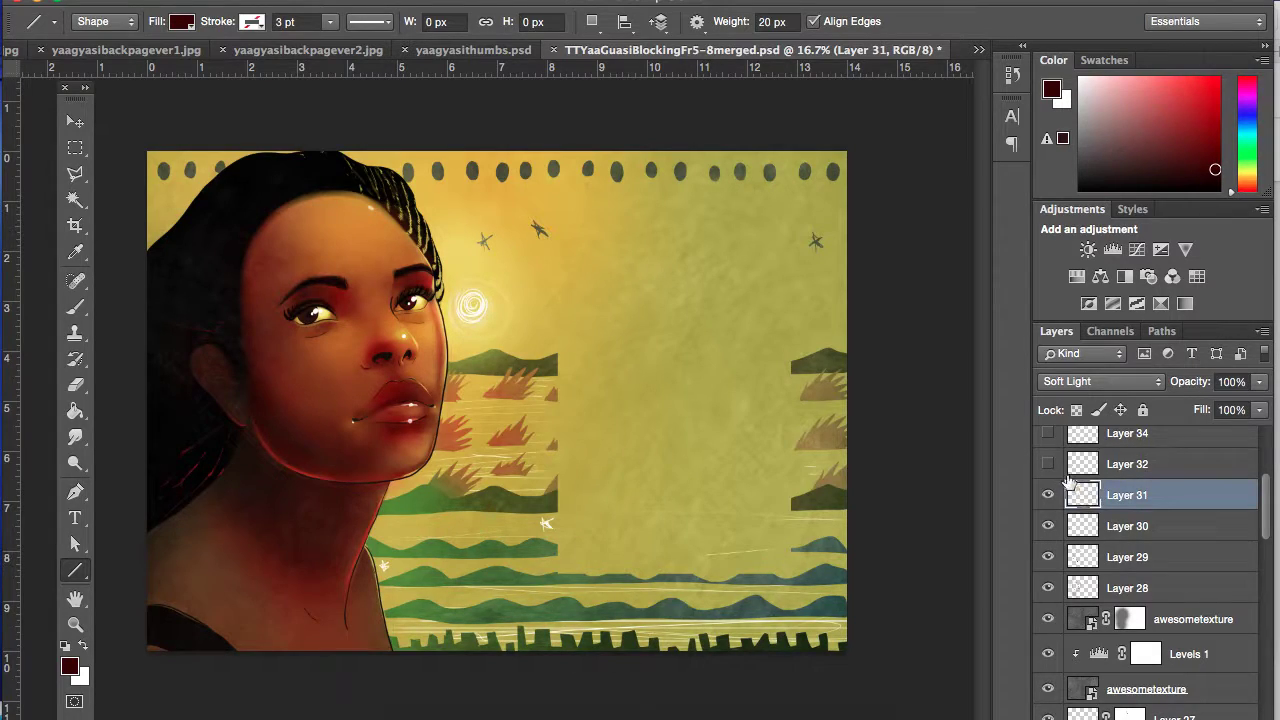
Step: Show Layer 32's dangling earring on the portrait
left_click(1047, 465)
left_click(1047, 465)
left_click(1047, 465)
scroll(1046, 468, "up", 2)
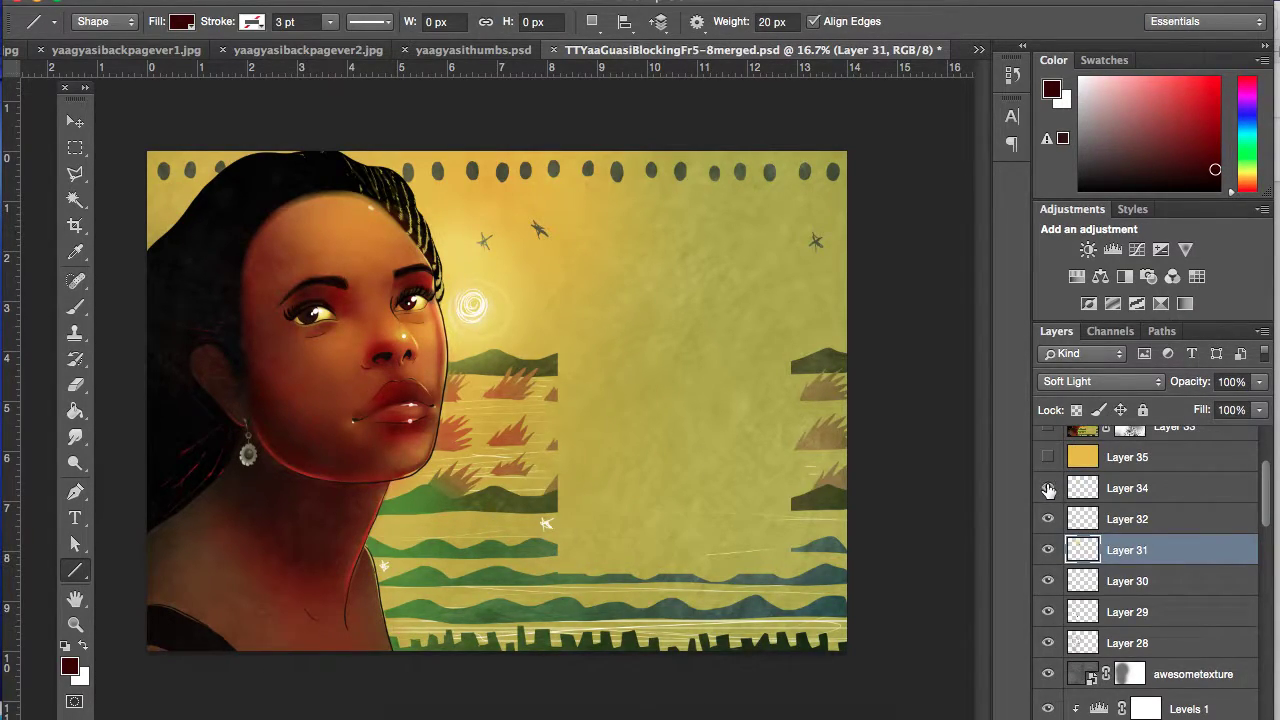
Step: Preview Layer 34 and the solid yellow Layer 35, leaving both hidden
left_click(1048, 488)
left_click(1048, 488)
left_click(1047, 460)
left_click(1047, 460)
scroll(1048, 465, "up", 3)
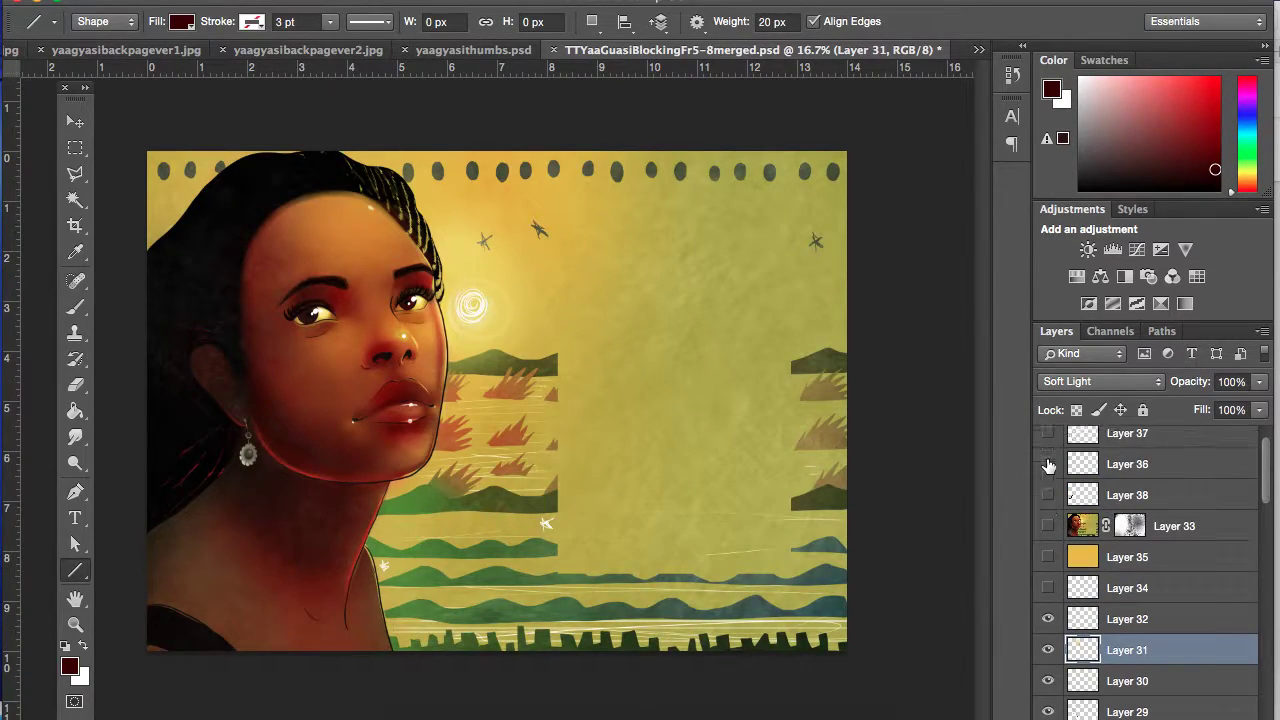
Step: Show Layer 33 as the active layer, then show the yellow Layer 35
left_click(1048, 526)
left_click(1176, 530)
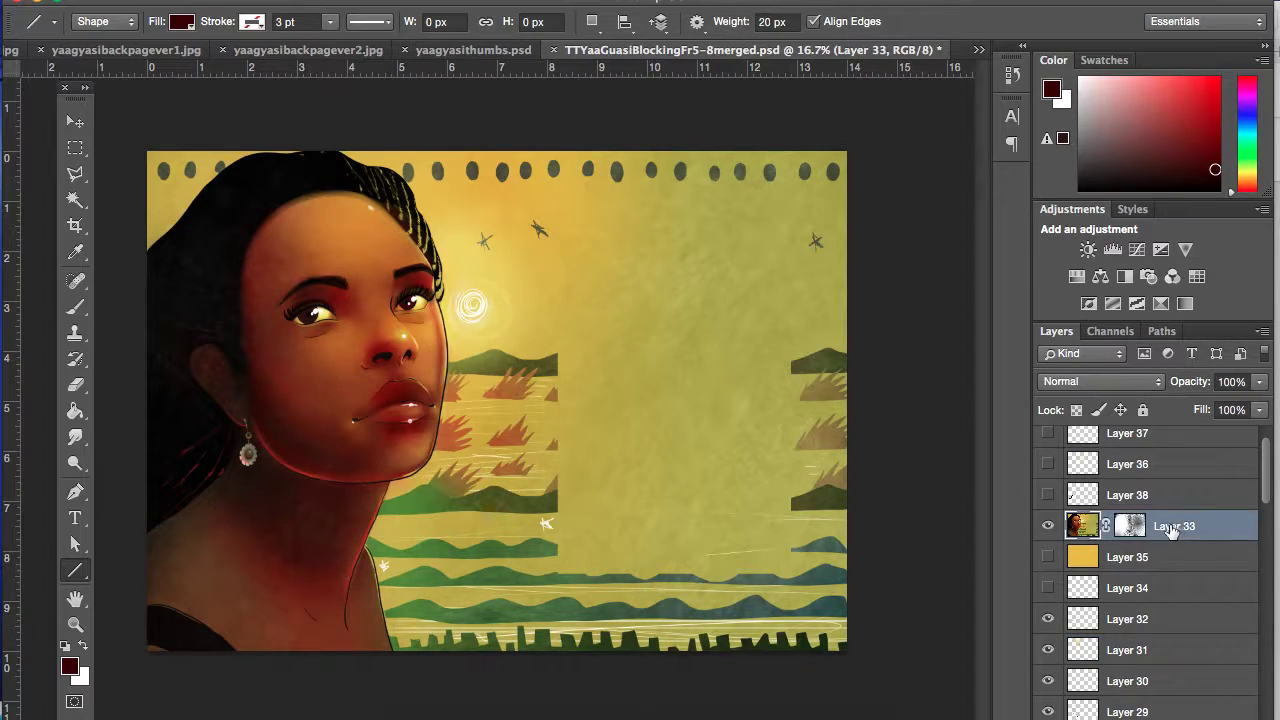
left_click(1048, 557)
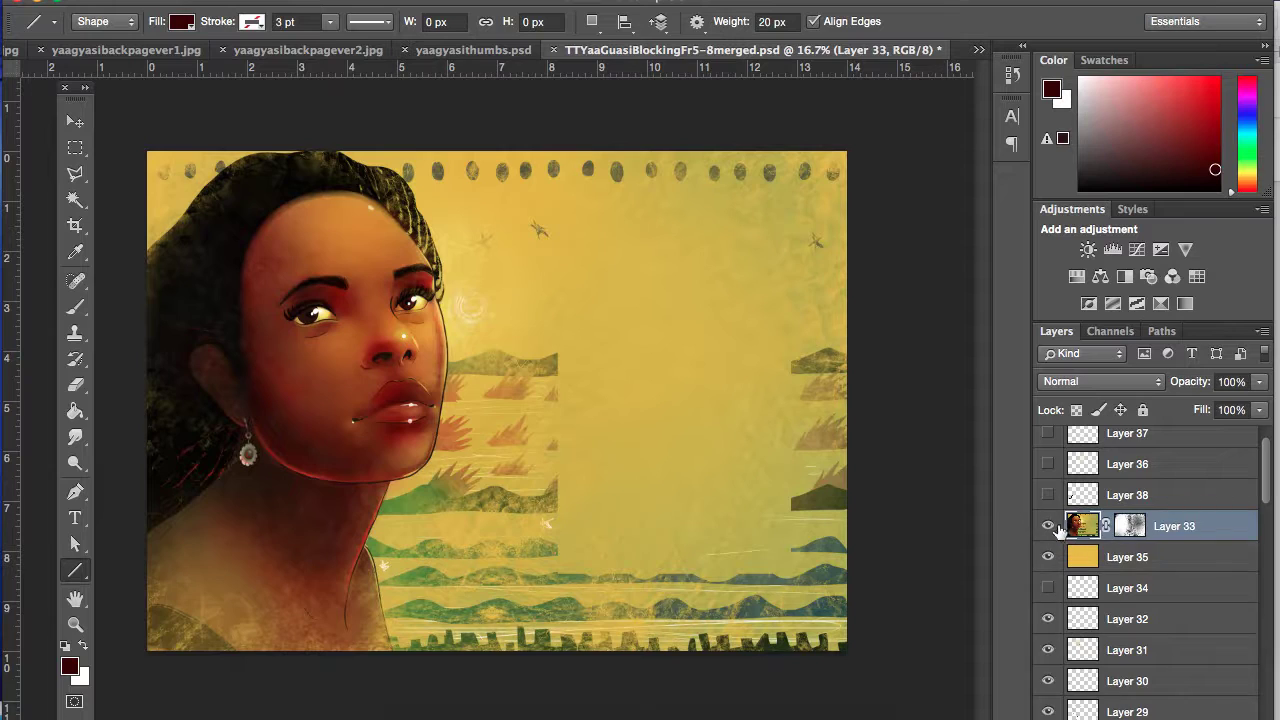
Step: Compare the image with and without Layers 33 and 35
left_click(1048, 526)
left_click(1048, 526)
left_click(1048, 557)
left_click(1048, 557)
left_click(1048, 557)
left_click(1048, 557)
left_click(1048, 557)
Step: Check Layer 38's stroke, then show Layer 36's sun glow and make it active
left_click(1047, 495)
left_click(1047, 495)
left_click(1047, 495)
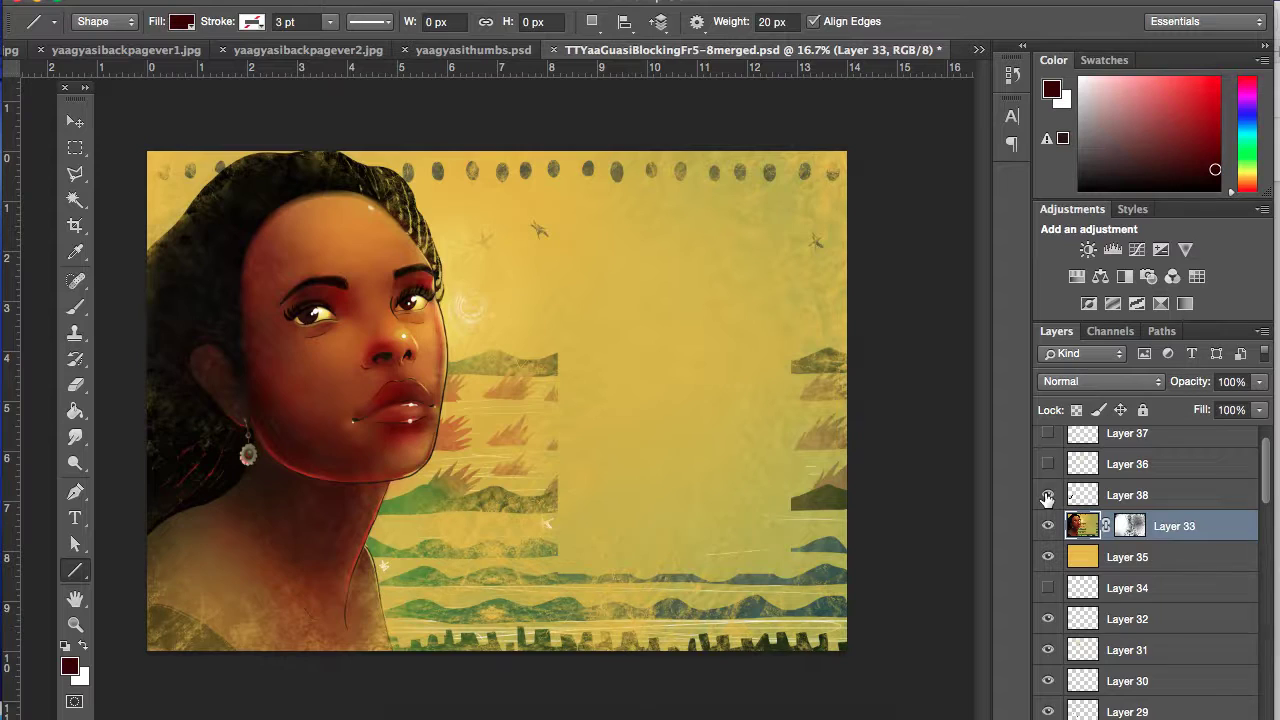
left_click(1047, 464)
left_click(1047, 464)
left_click(1047, 464)
left_click(1090, 467)
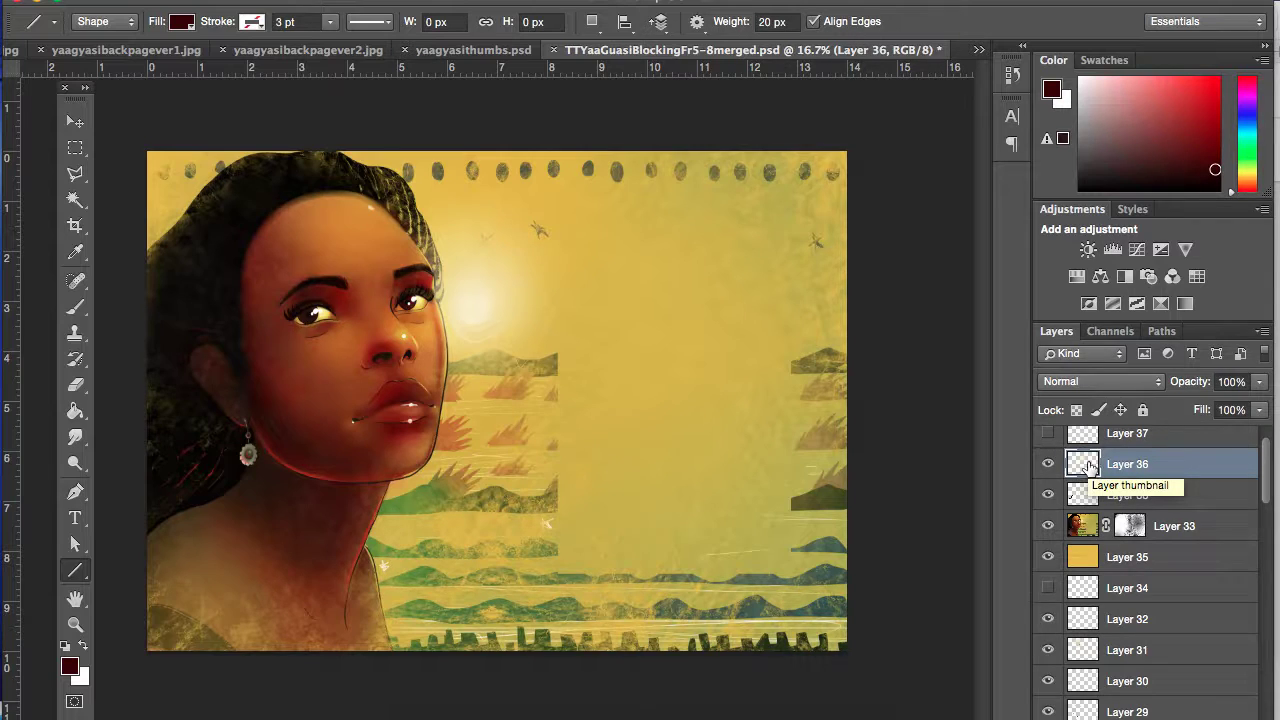
Step: Preview Layer 37's faint strokes and turn on Layer 39
scroll(1090, 467, "up", 1)
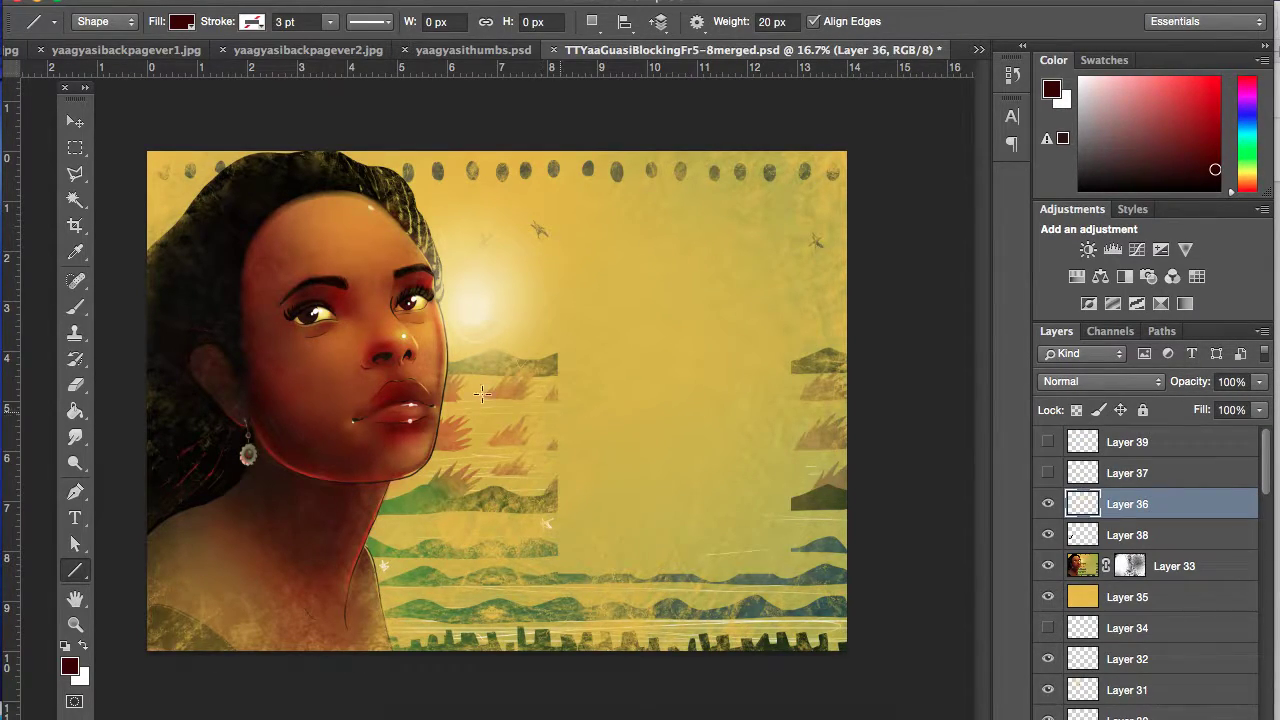
left_click(1048, 473)
left_click(1048, 473)
left_click(1048, 442)
Step: View the yaagyasibackpagemerged5-11-16.psd and yaagyasibackpagev3.jpg back pages, zooming in on each
left_click(979, 50)
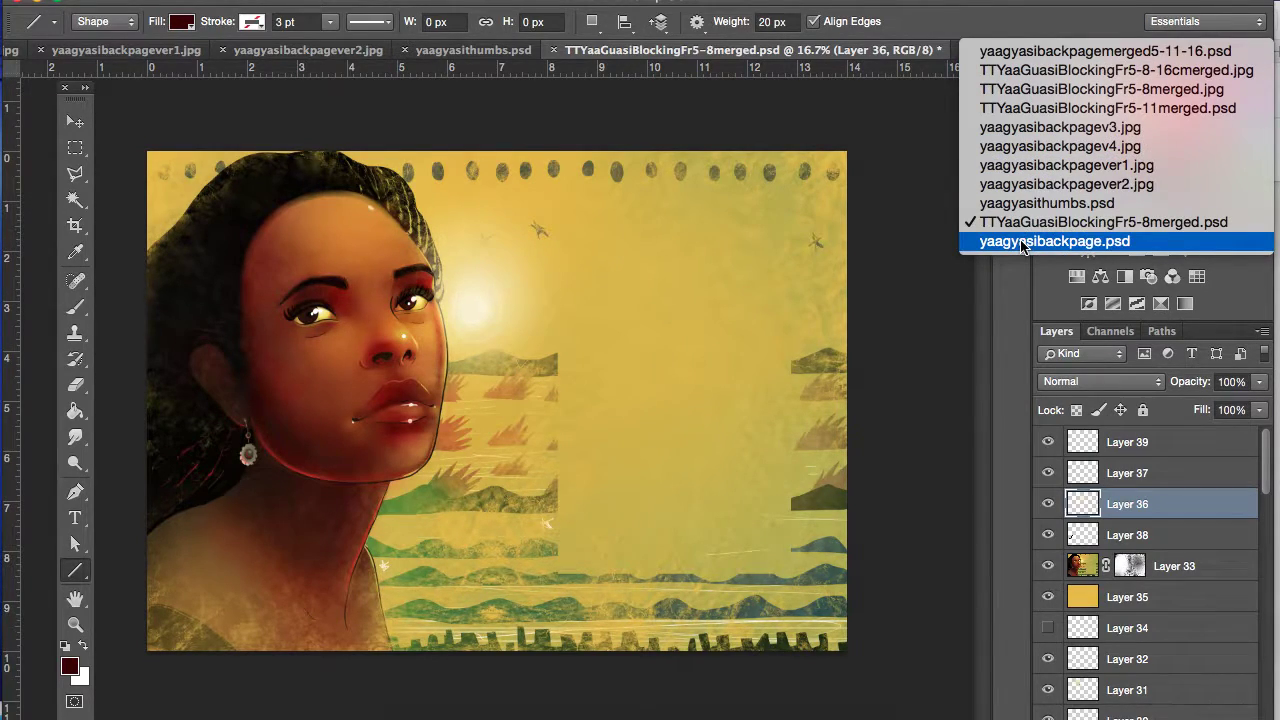
left_click(1048, 55)
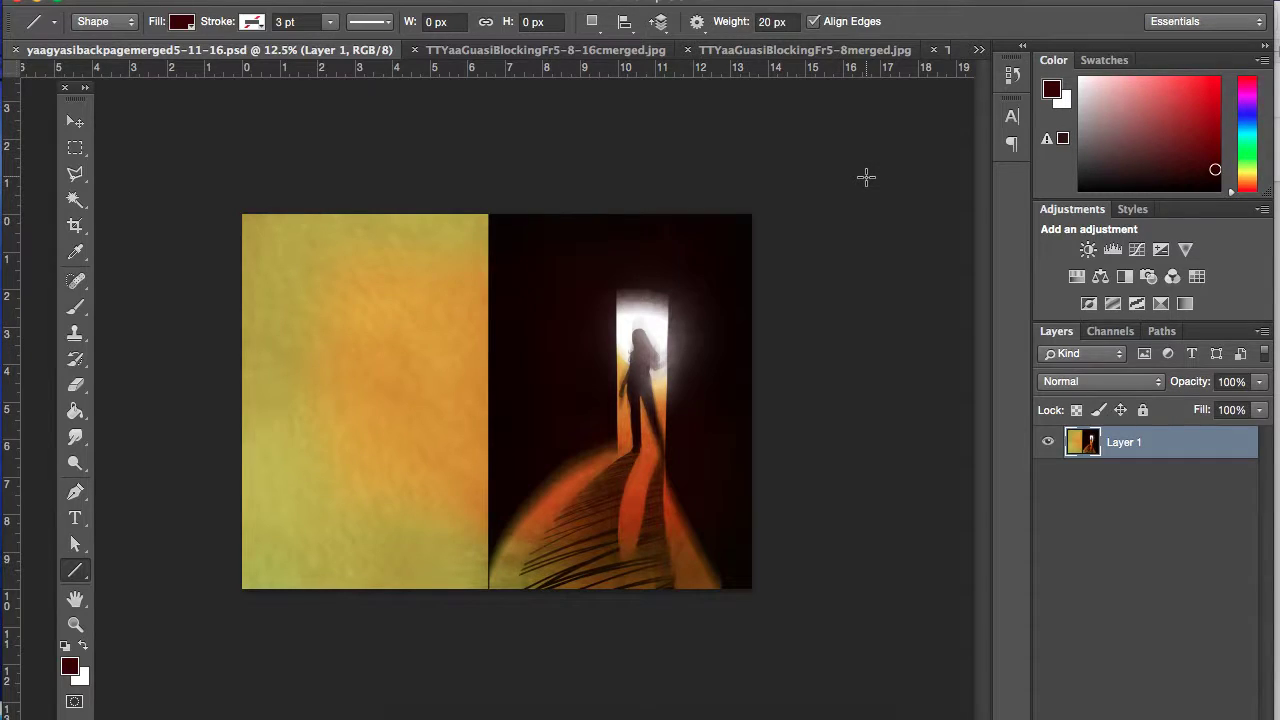
key("super+plus")
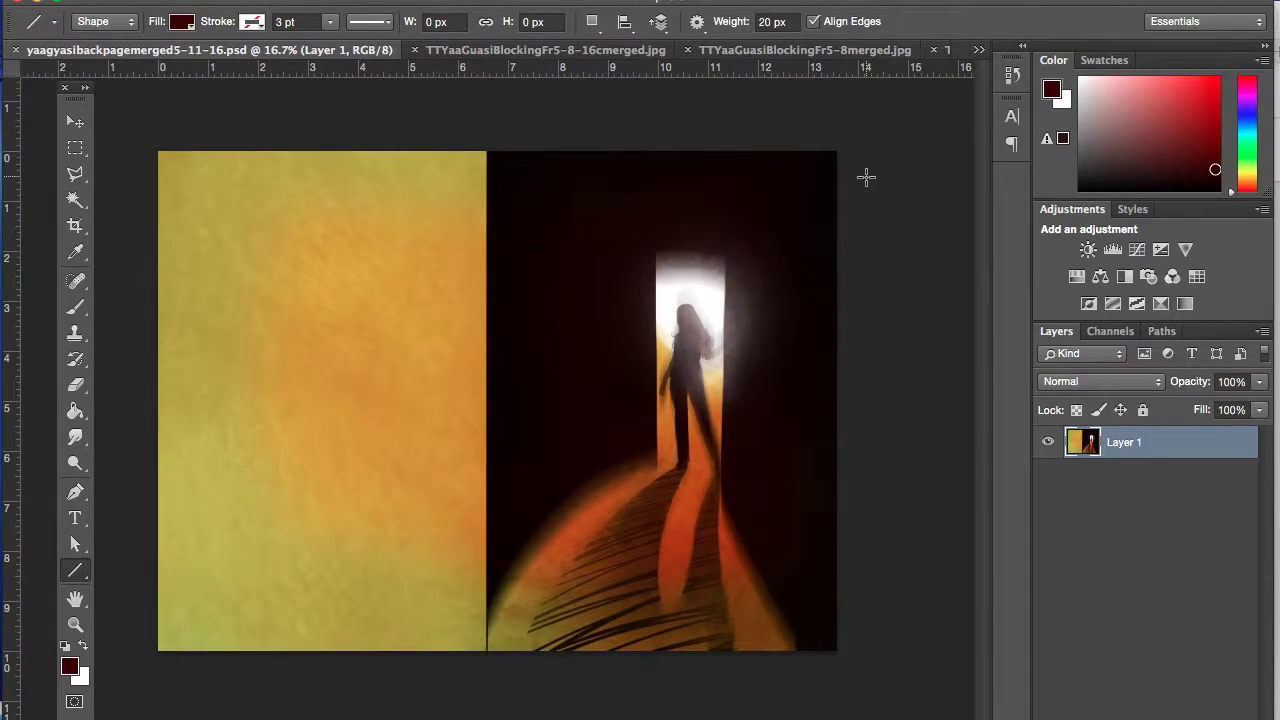
left_click(979, 49)
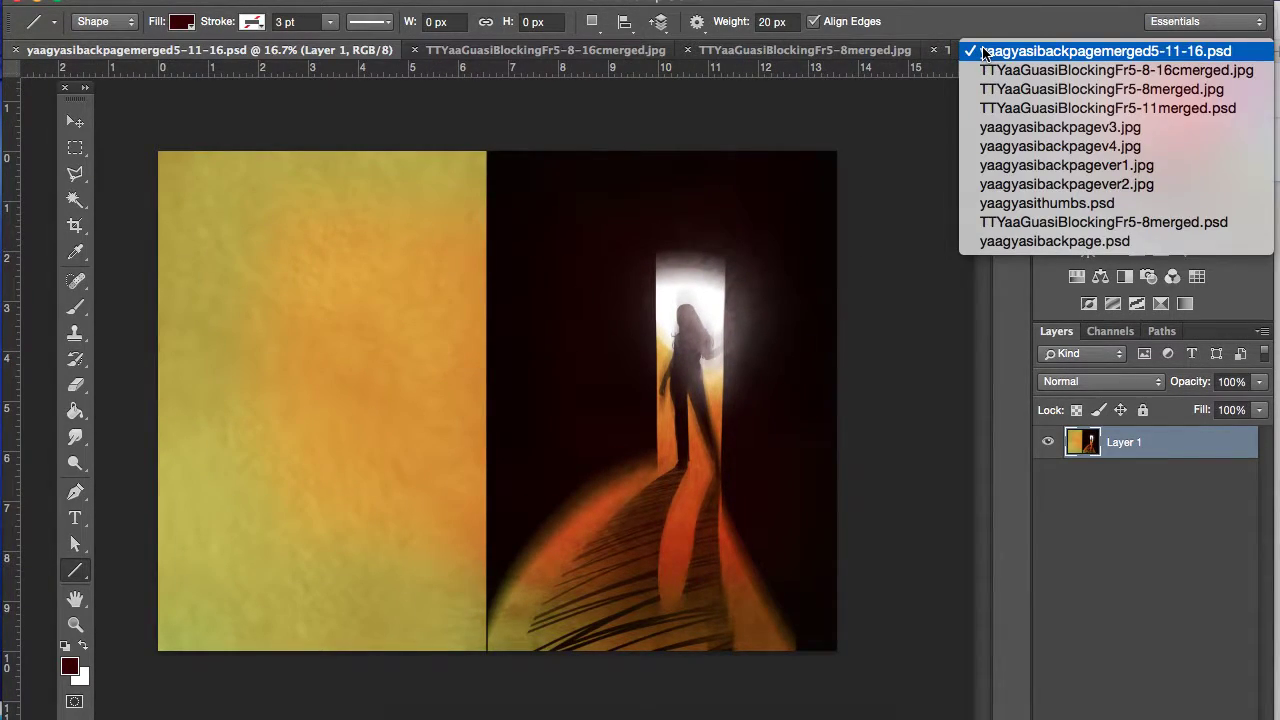
left_click(996, 133)
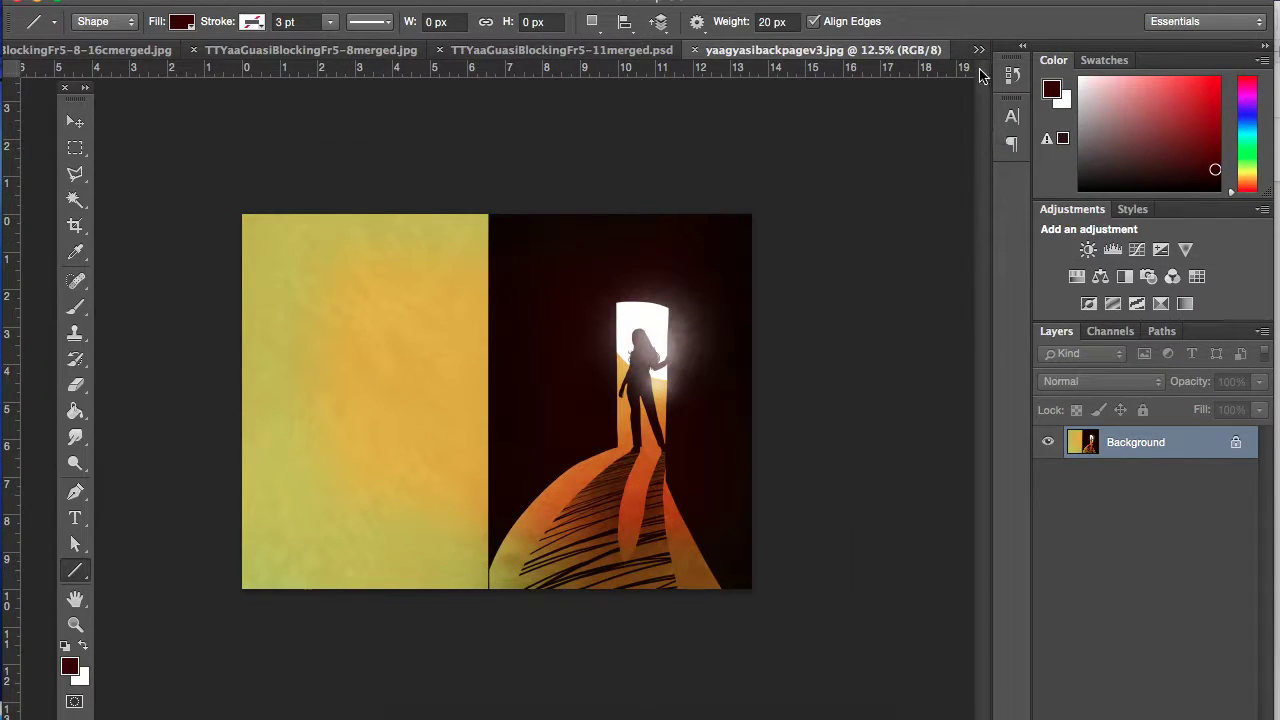
key("super+plus")
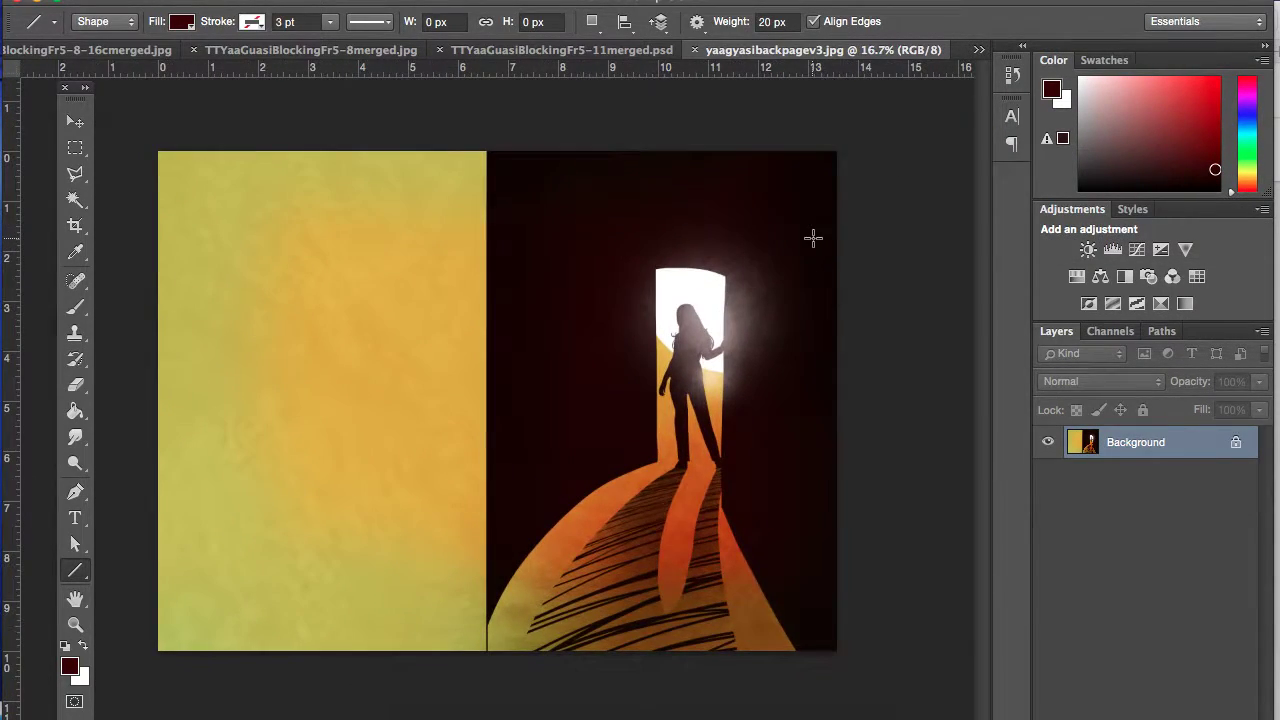
Step: View yaagyasibackpagev4.jpg zoomed to 25%, then the ver1 and ver2 back pages
left_click(979, 49)
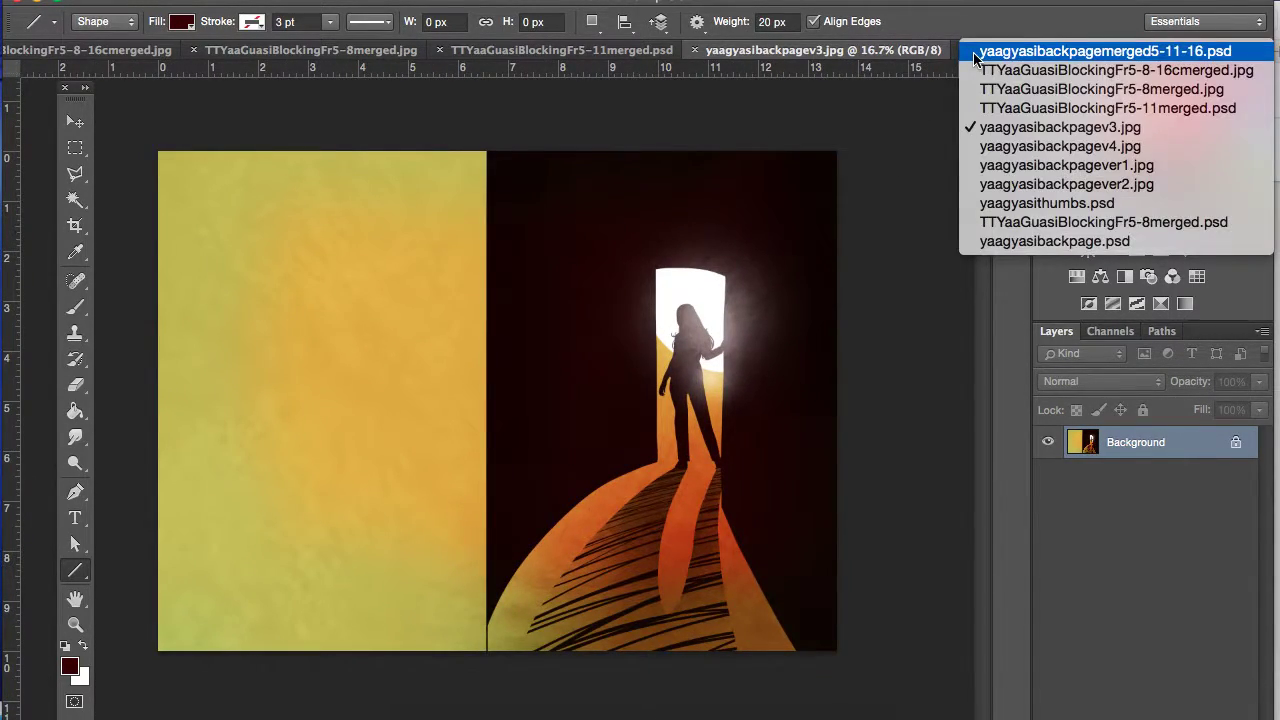
left_click(1008, 147)
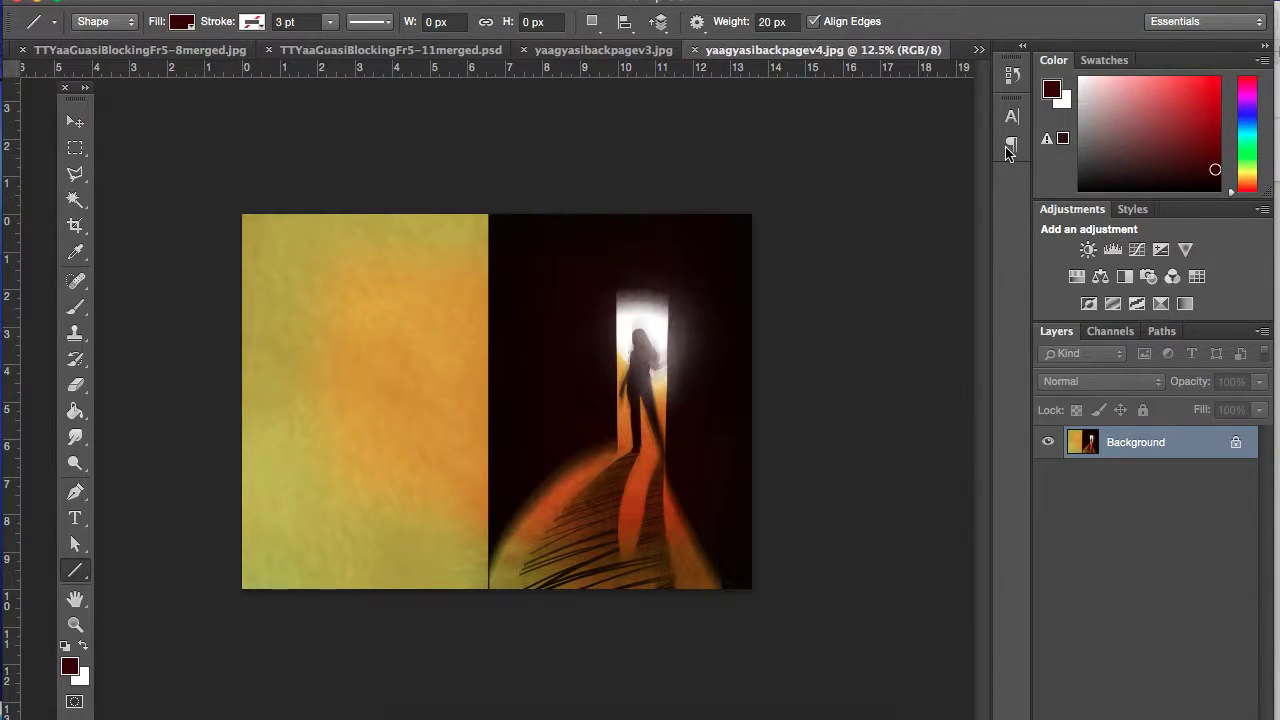
key("super+plus")
key("super+plus")
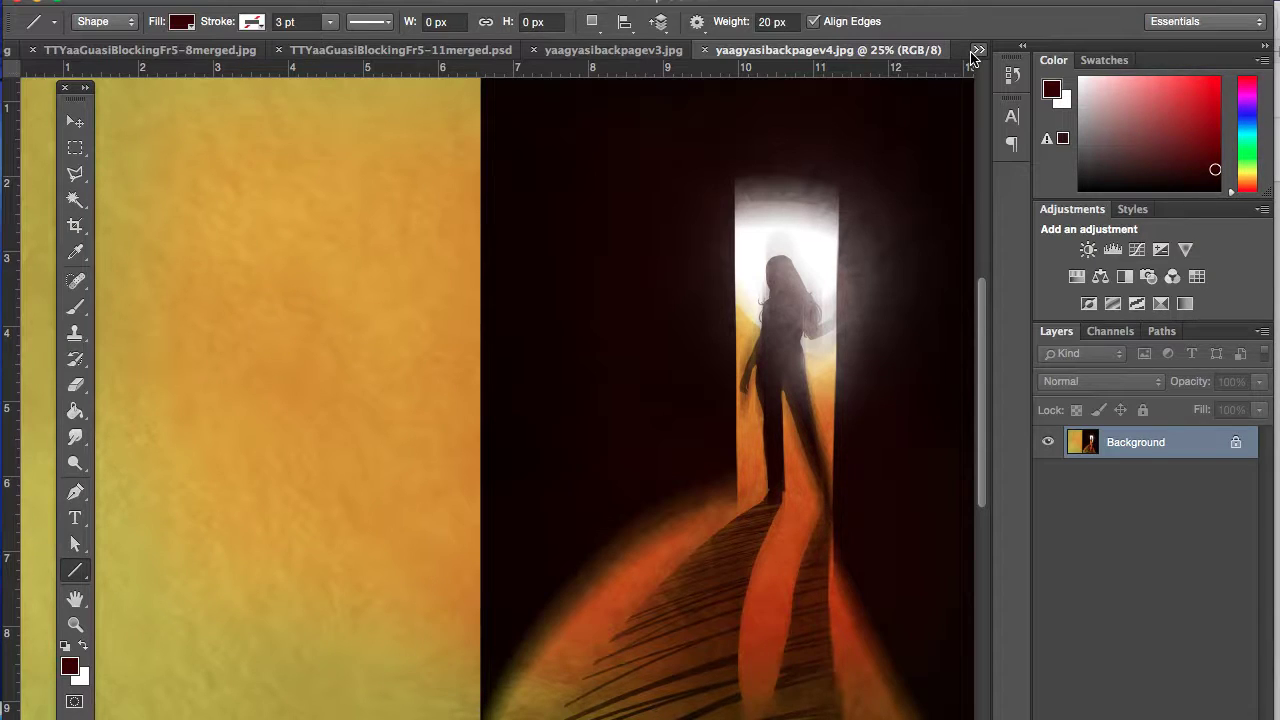
left_click(977, 51)
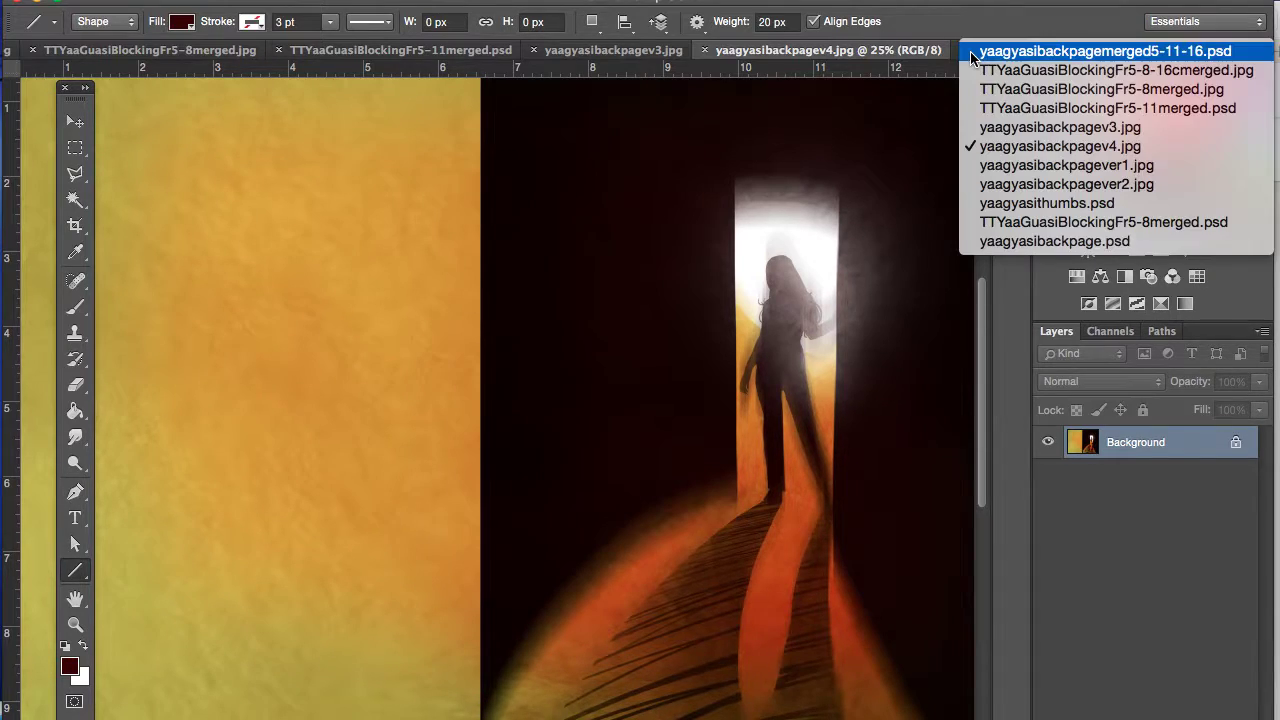
left_click(993, 168)
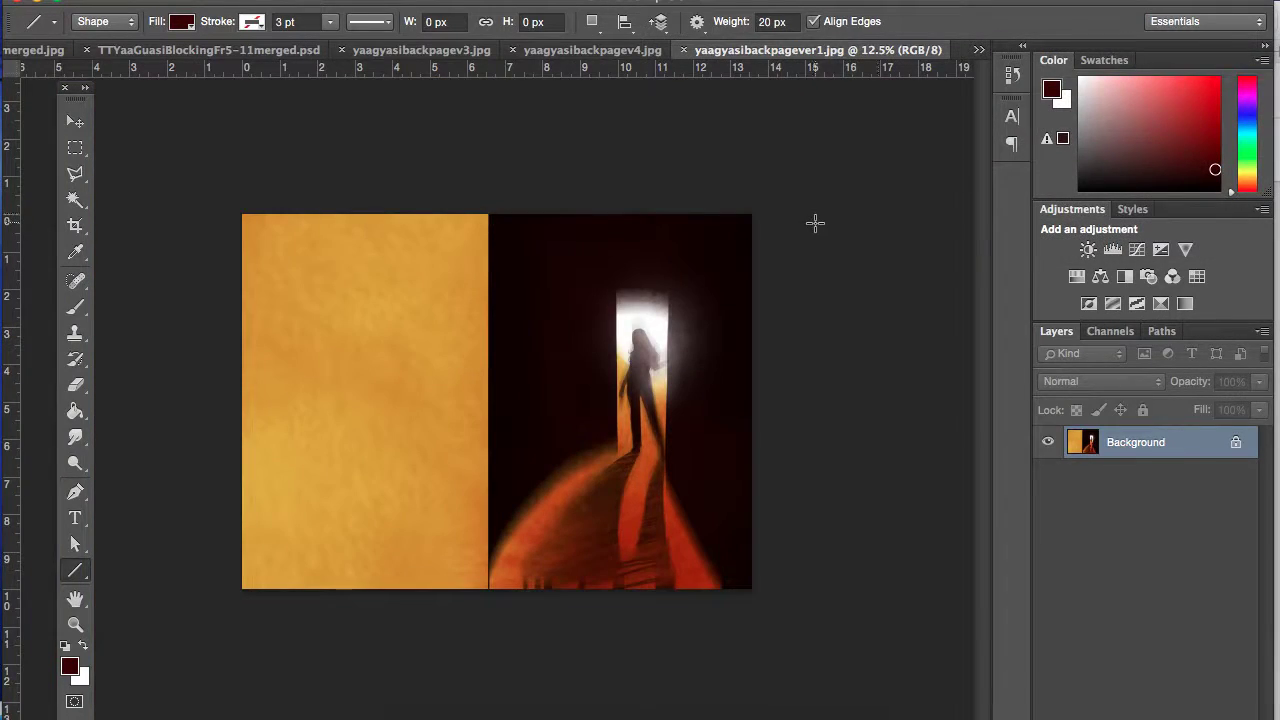
left_click(979, 50)
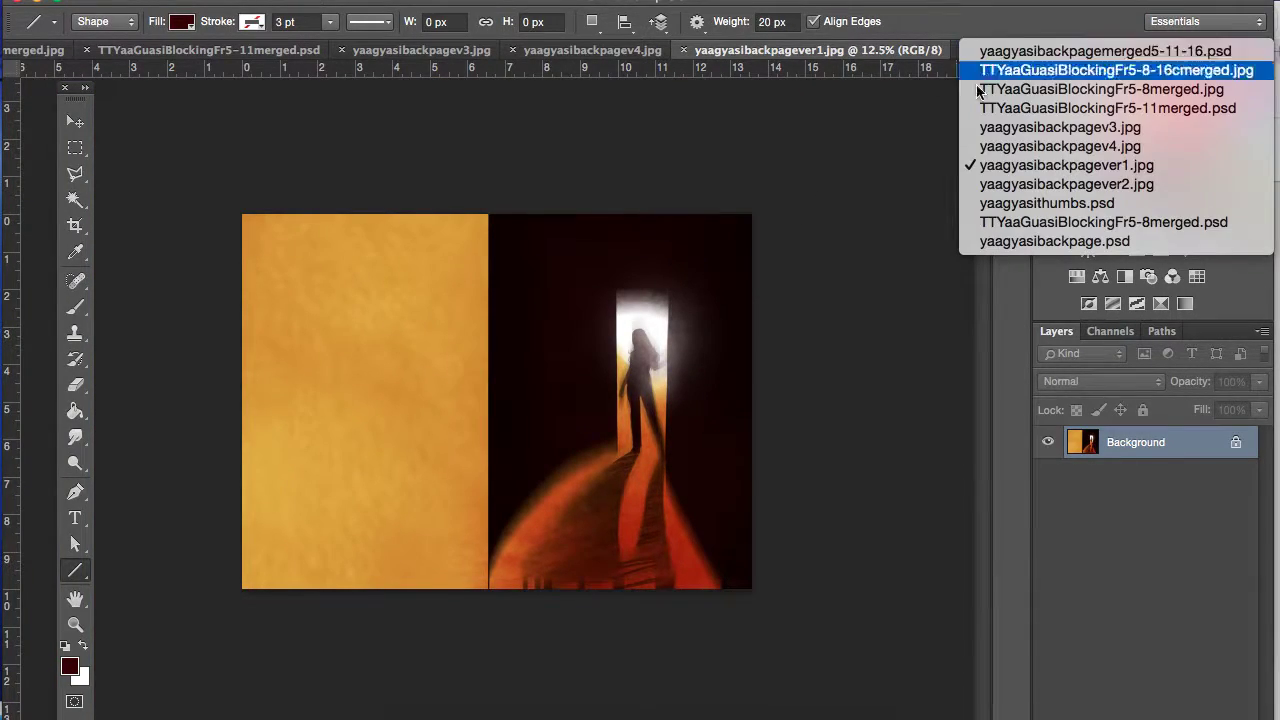
left_click(1015, 186)
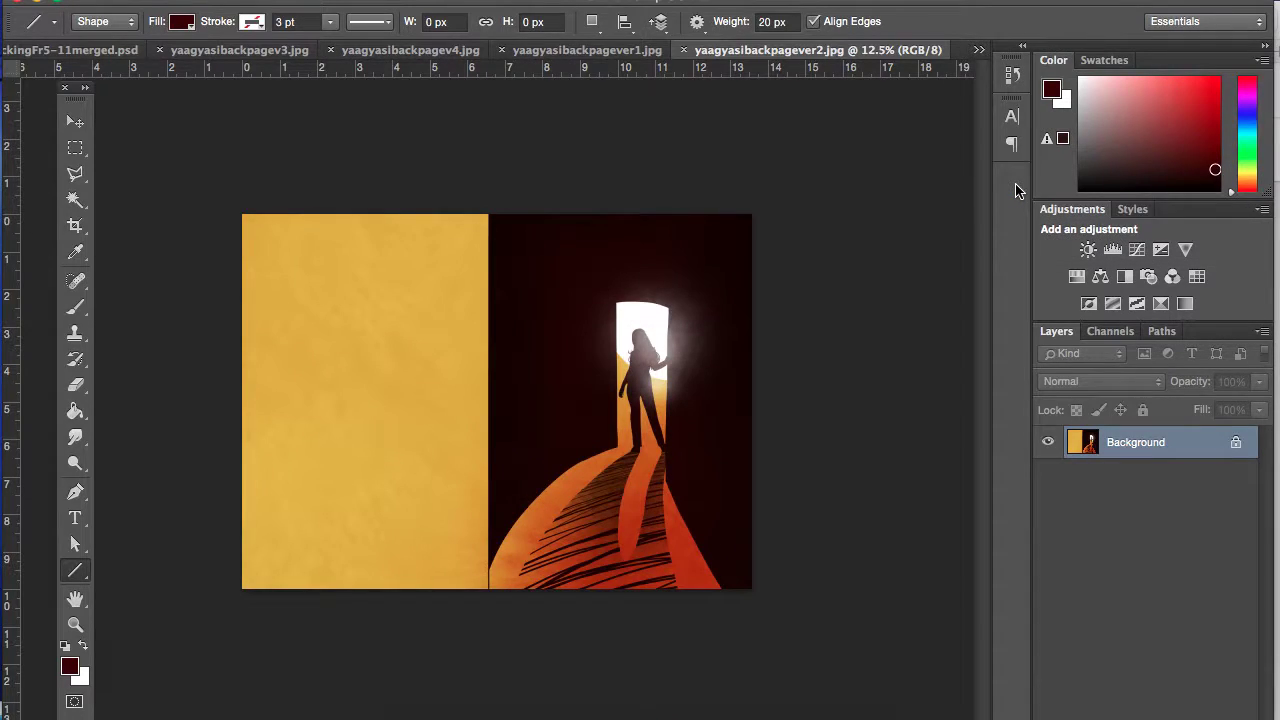
left_click(979, 50)
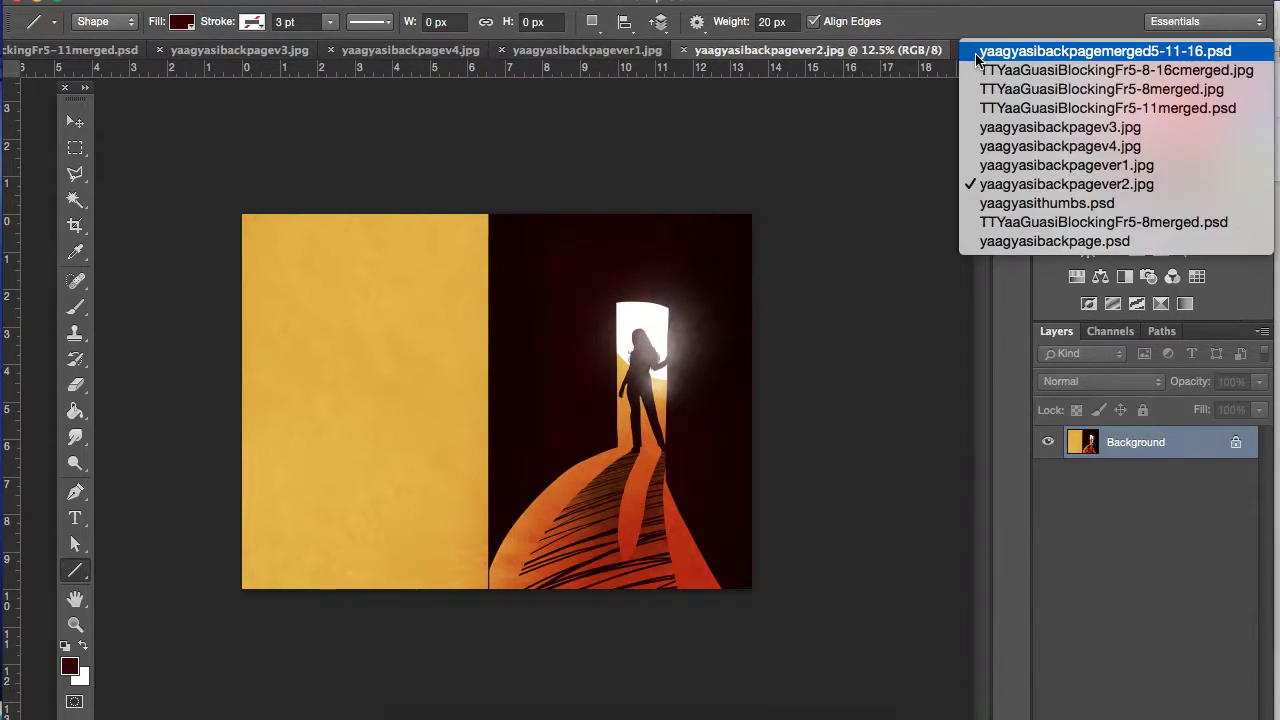
Step: Glance at the yaagyasithumbs.psd thumbnail sheet, then return to TTYaaGuasiBlockingFr5-11merged.psd
left_click(984, 204)
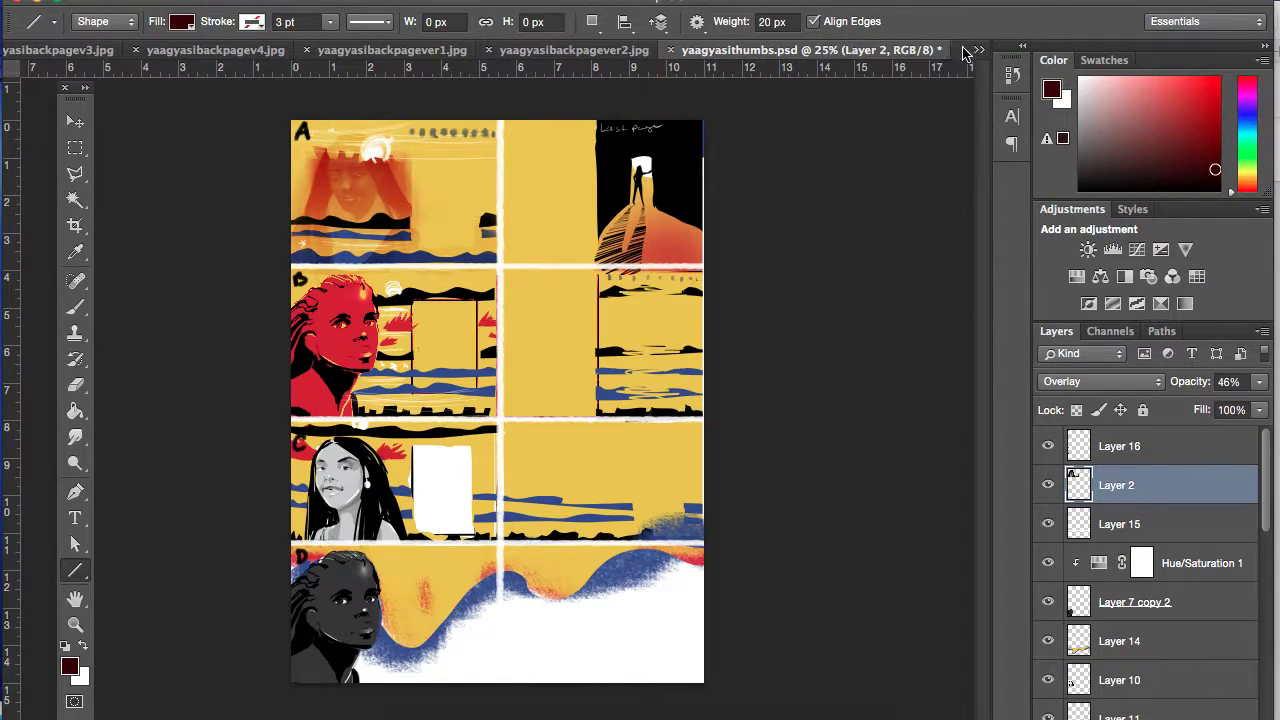
left_click(970, 52)
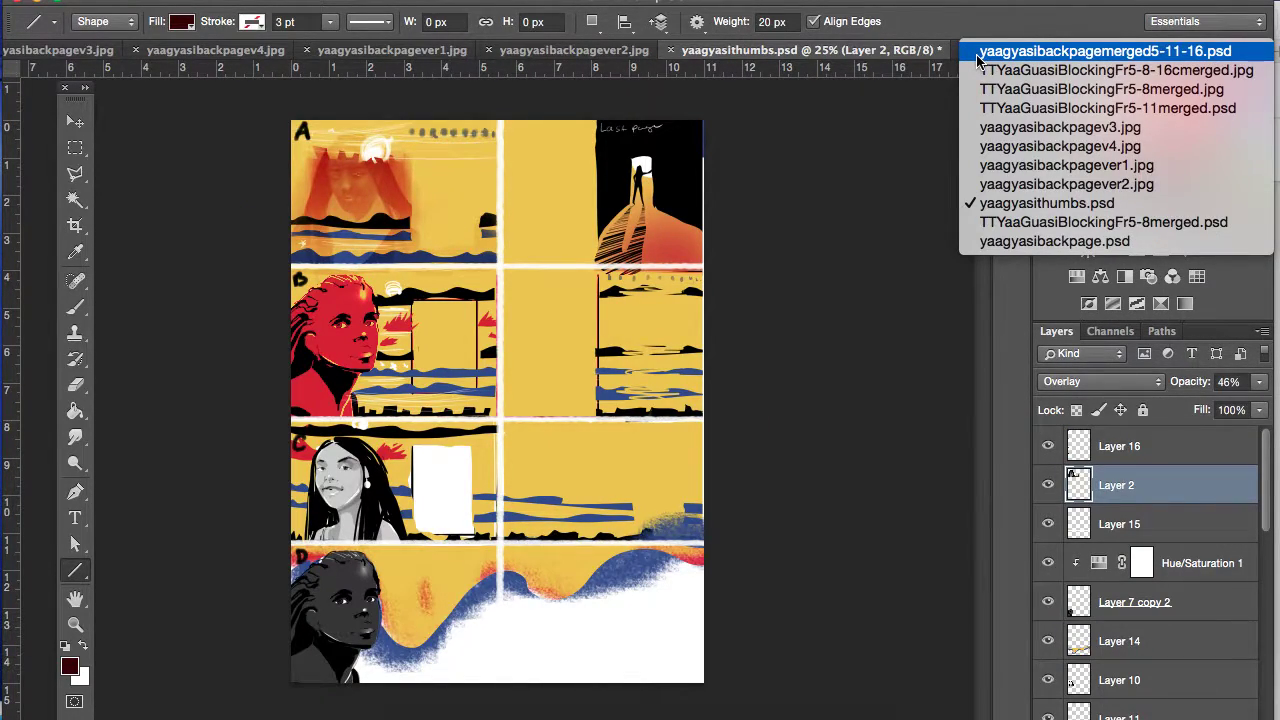
left_click(1006, 108)
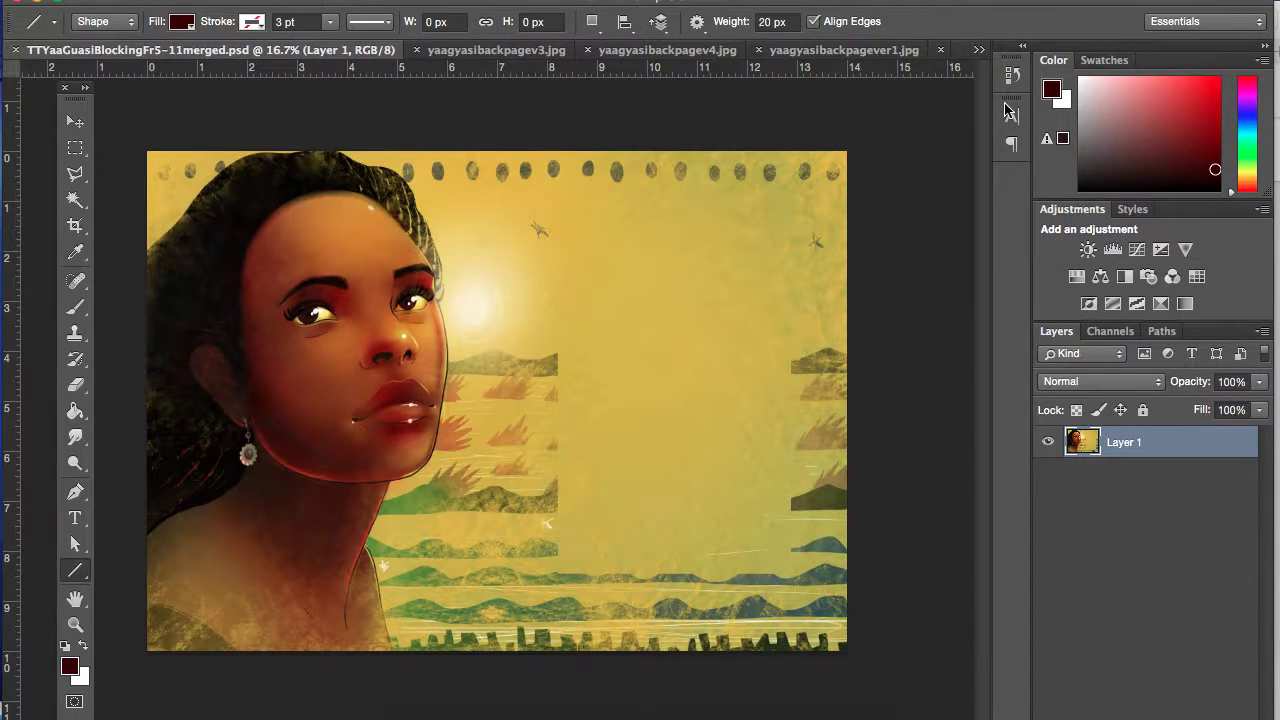